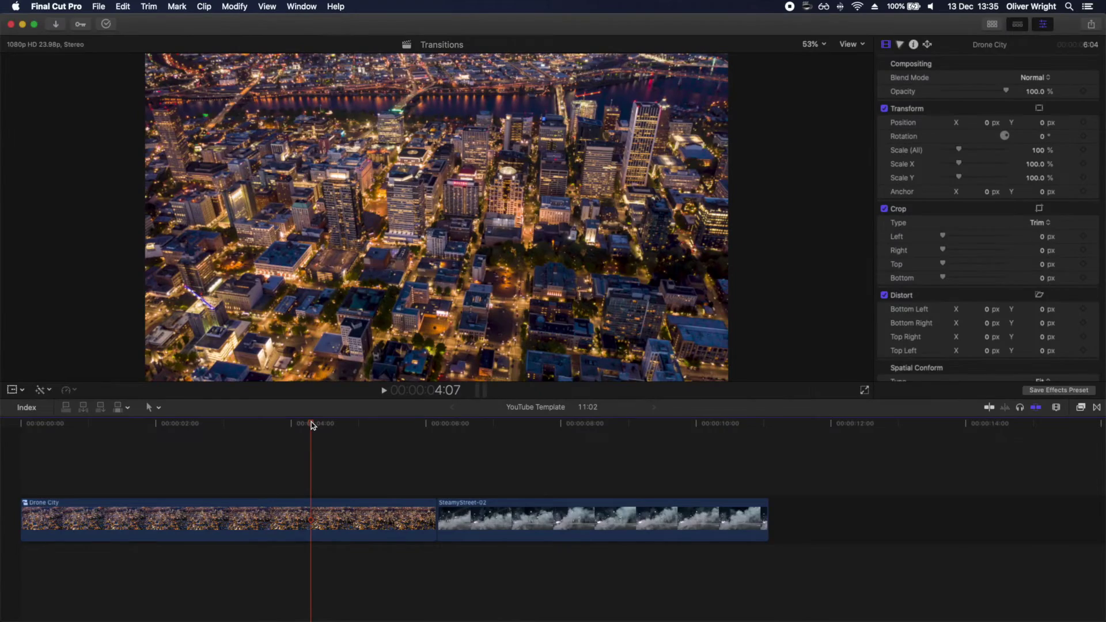
Move the playhead to about 5:21, try a Cmd+B cut on Drone City, and undo it
drag(311, 425, 418, 426)
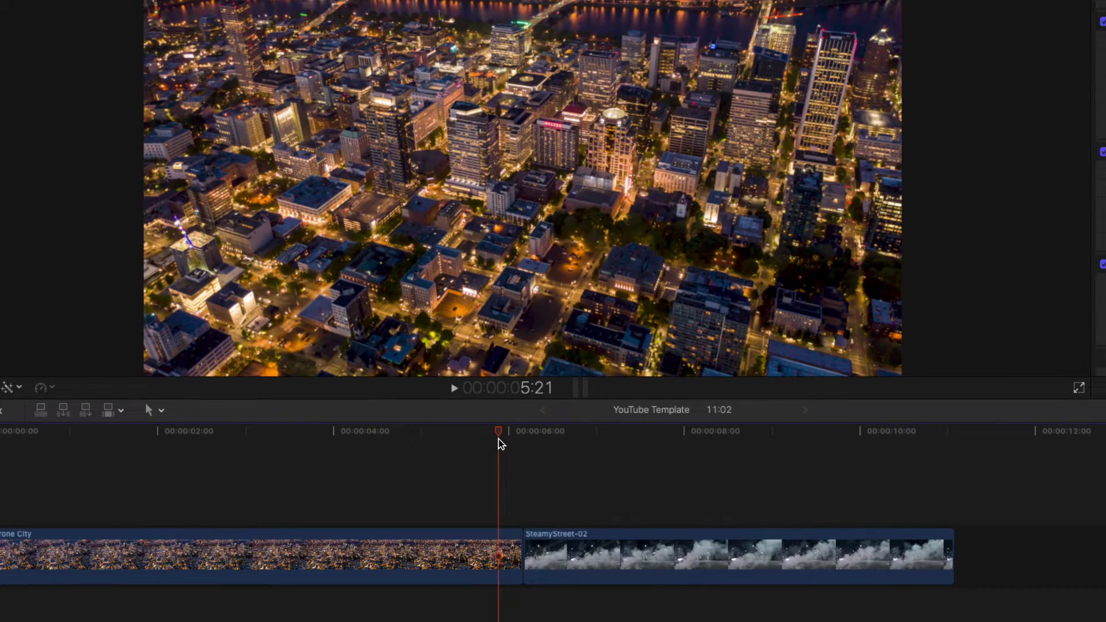
key(super+b)
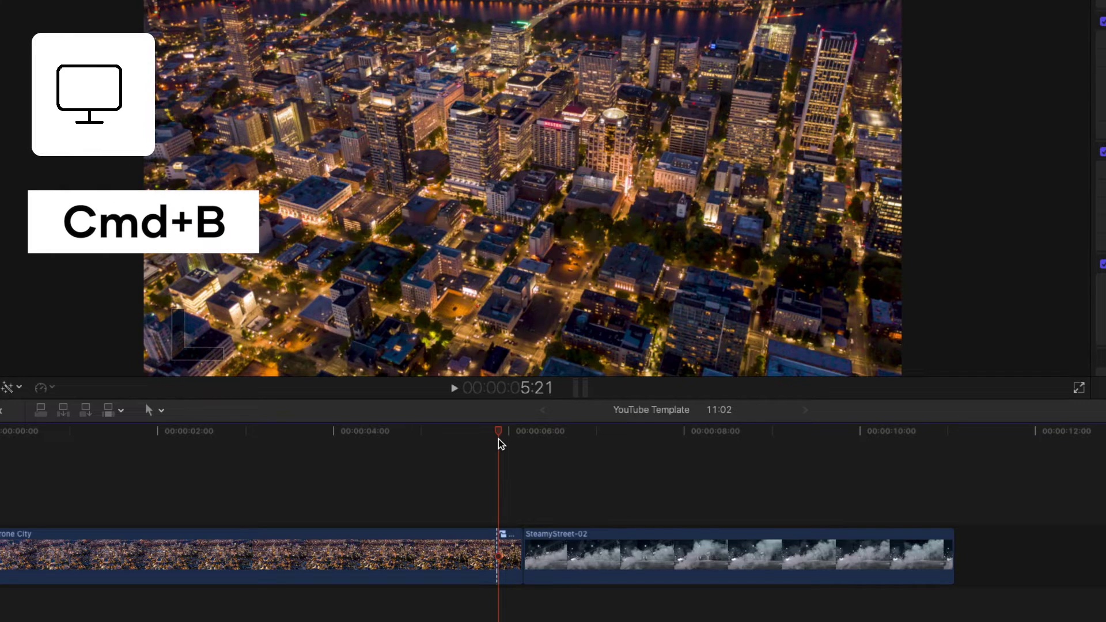
key(super+z)
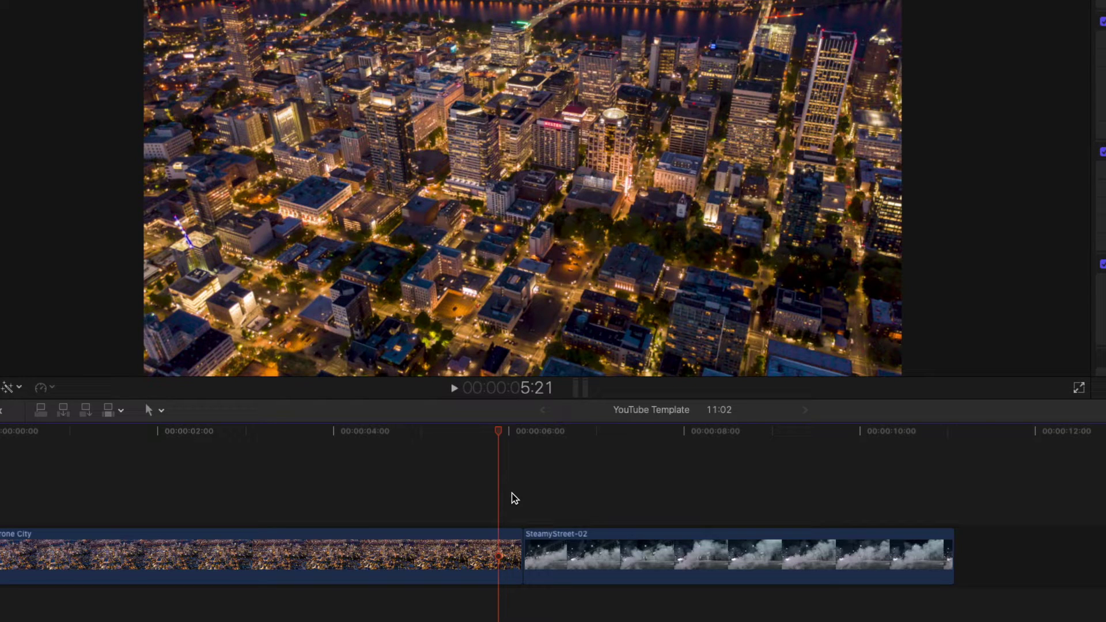
Split Drone City at 5:21 with the Blade tool, then return to the Select tool
key(b)
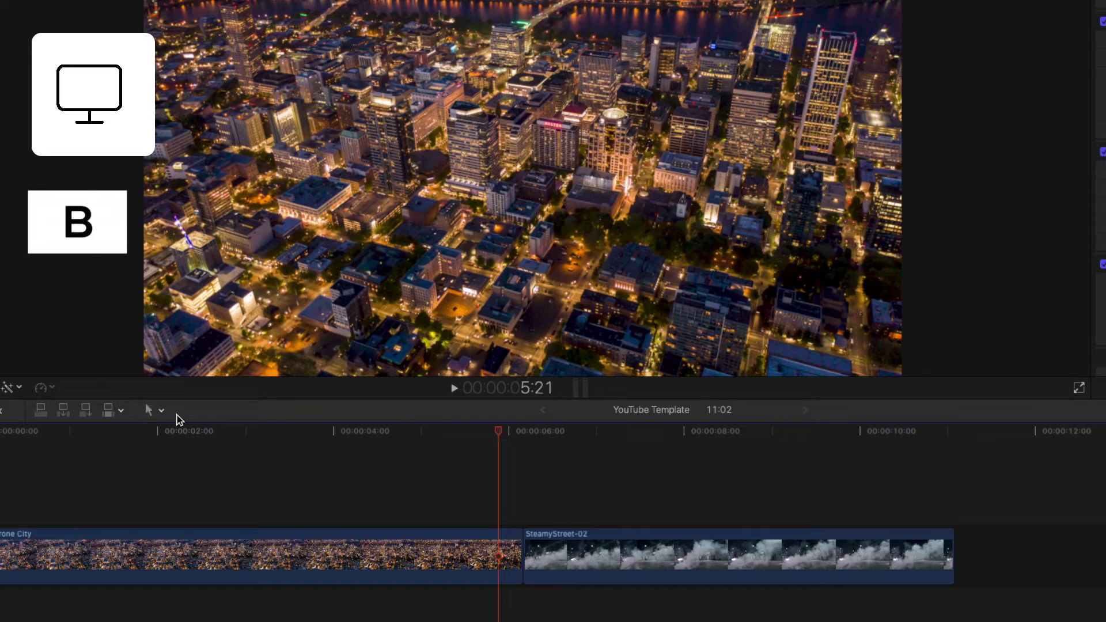
click(153, 411)
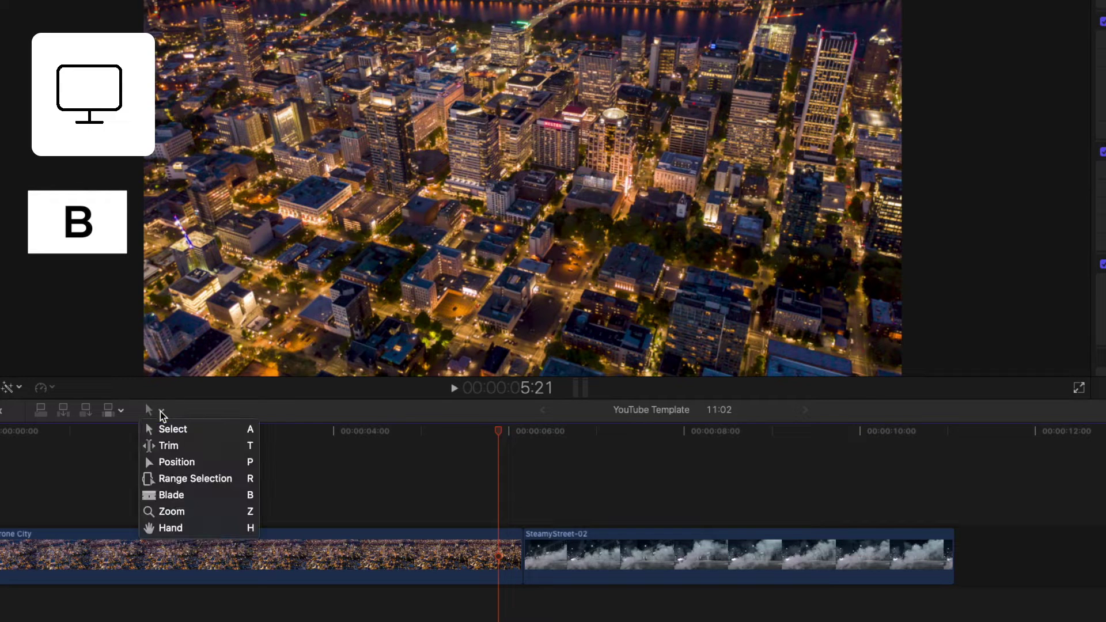
click(166, 496)
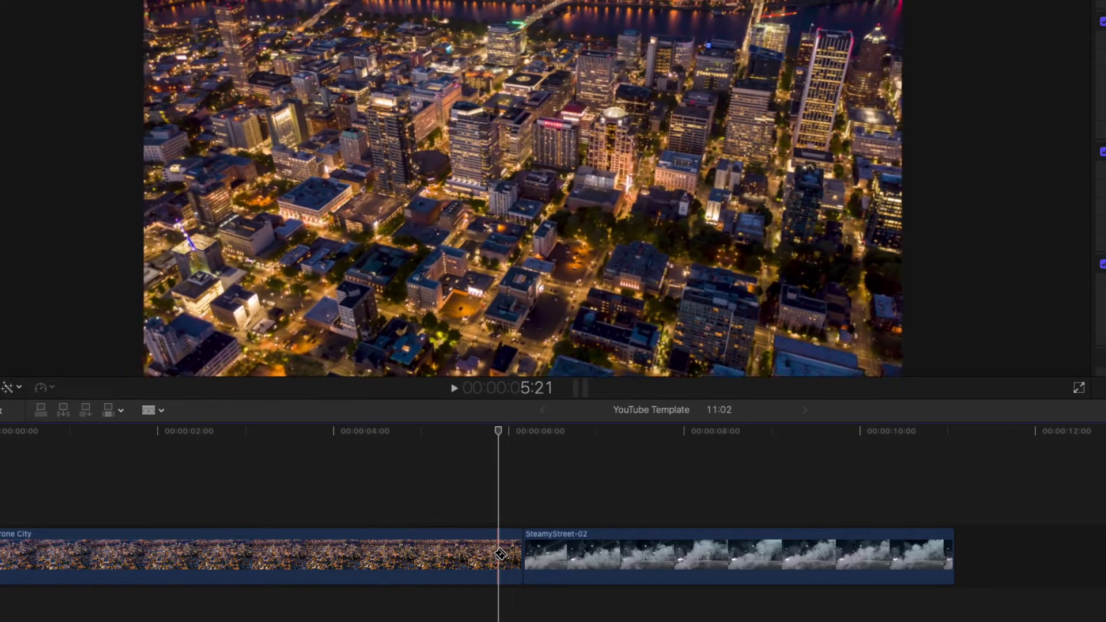
click(500, 553)
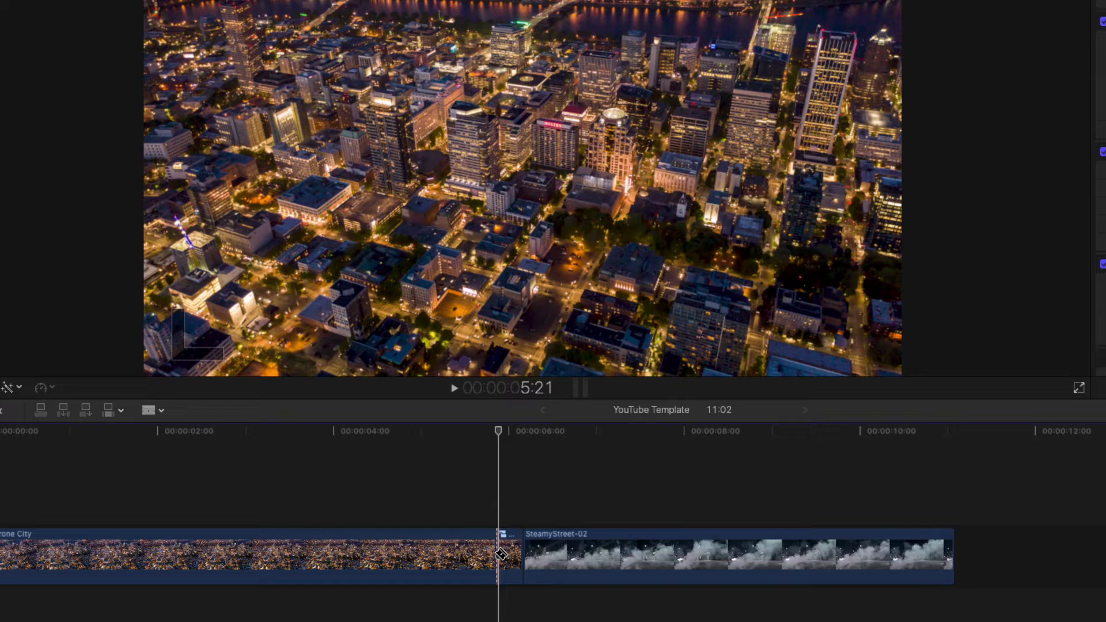
key(a)
click(152, 410)
click(167, 435)
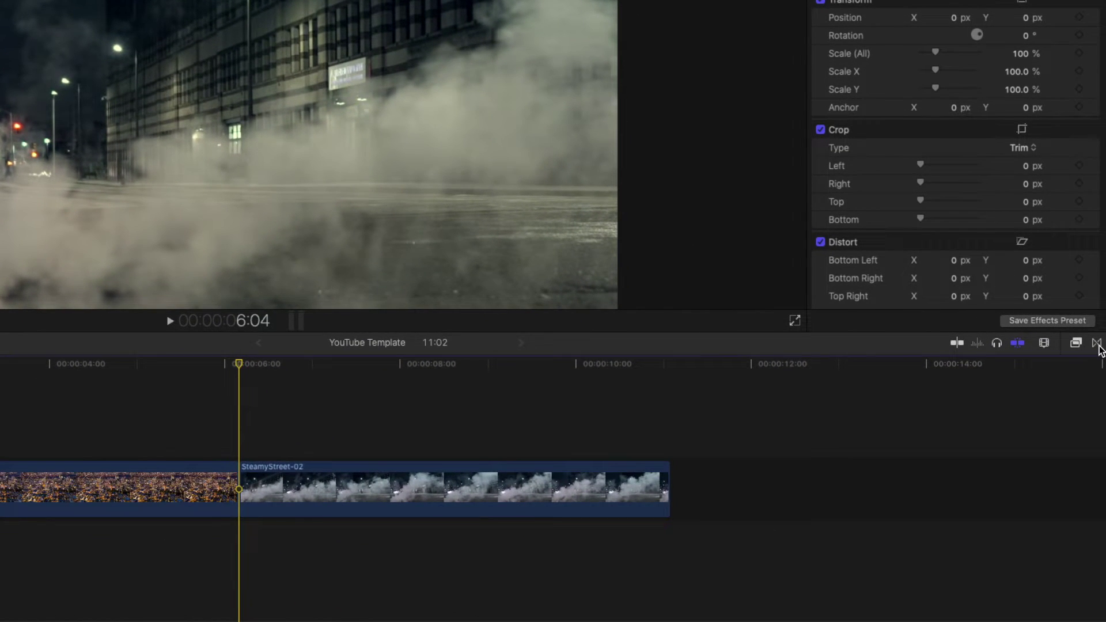
Drag Cross Dissolve from the Transitions browser onto the Drone City/SteamyStreet-02 cut
click(1096, 343)
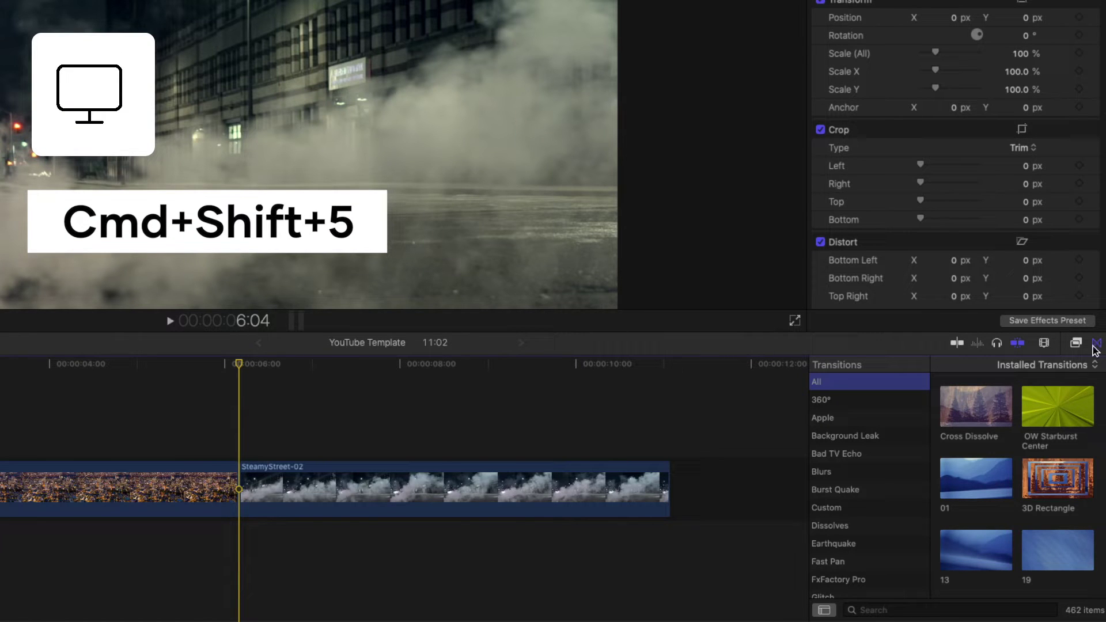
click(972, 415)
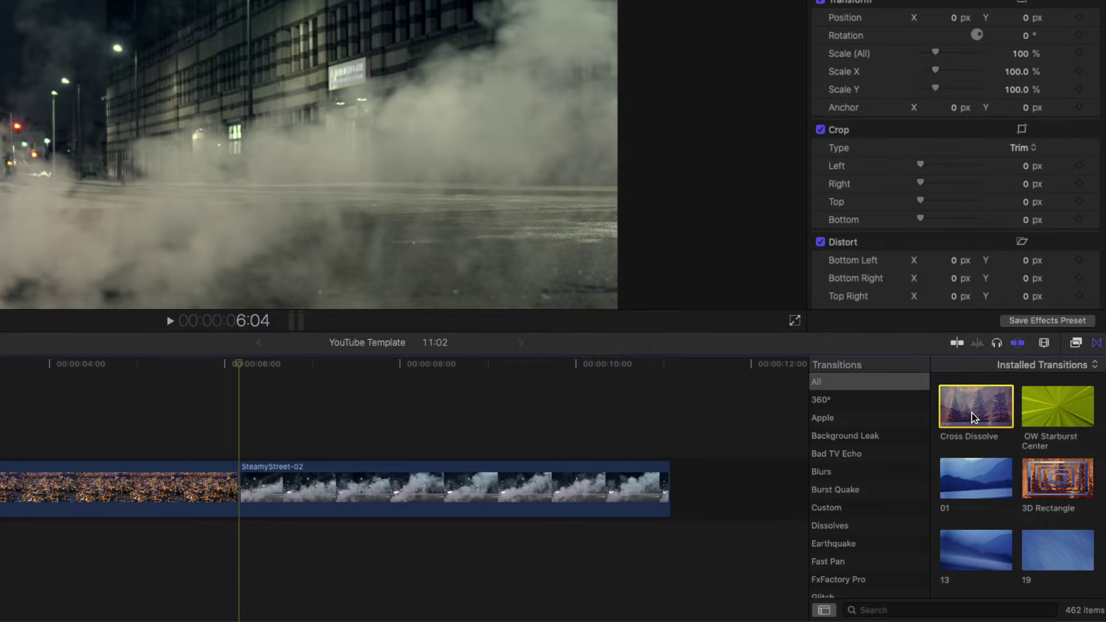
drag(973, 413, 239, 495)
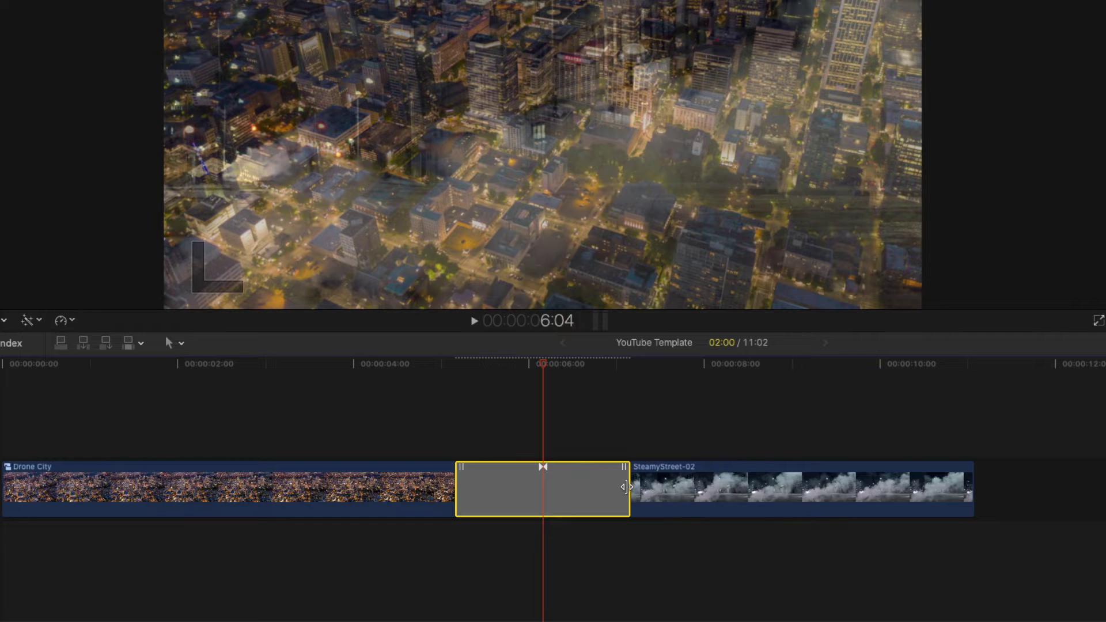
Extend the cross dissolve by 7 frames and shift its overlap across the cut in the Precision Editor
mouse_move(619, 487)
mouse_down()
mouse_move(574, 491)
mouse_move(639, 488)
mouse_up()
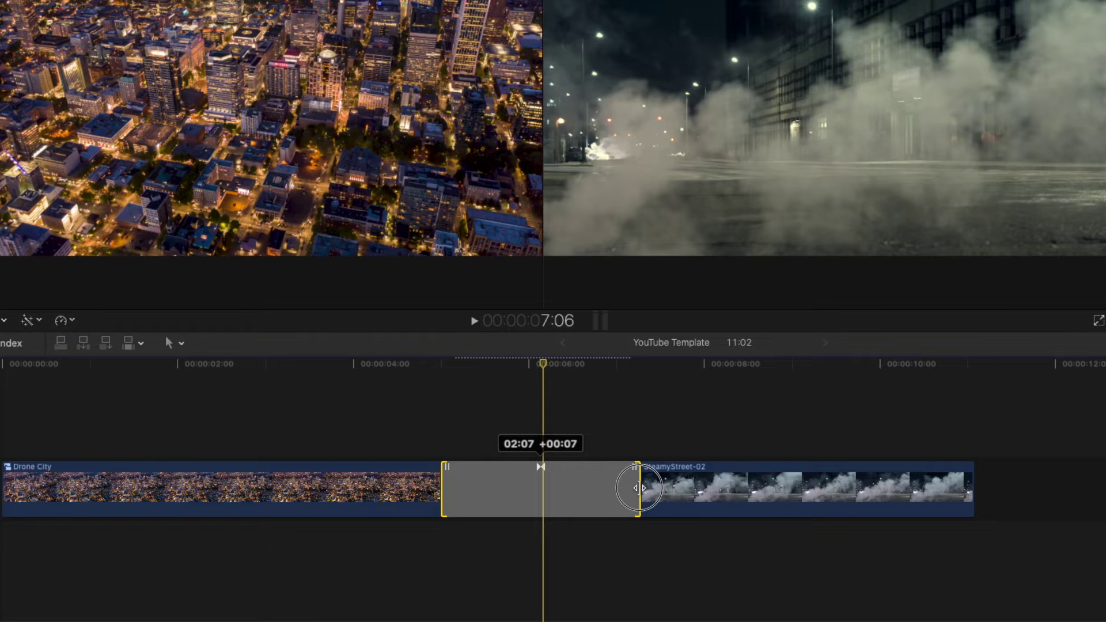
drag(638, 487, 638, 488)
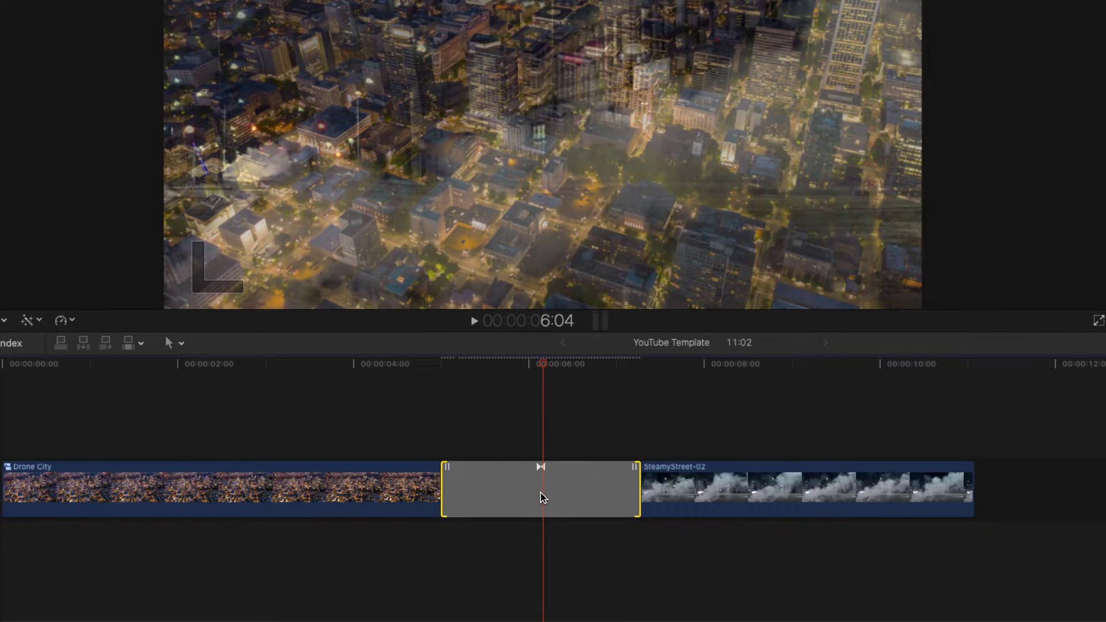
double_click(540, 492)
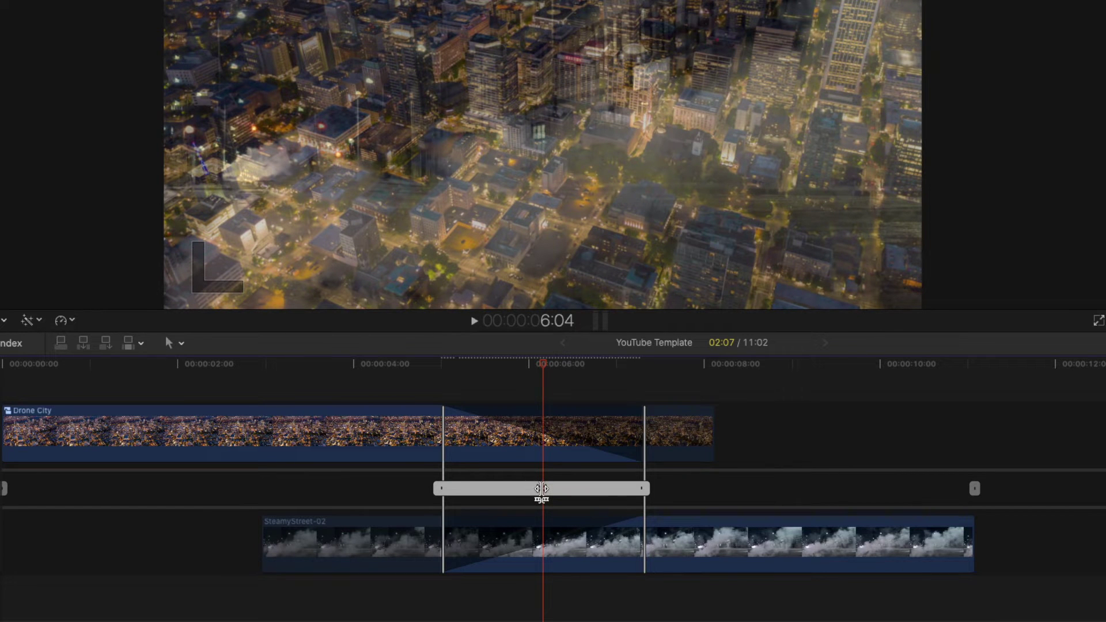
drag(541, 489, 658, 490)
click(611, 489)
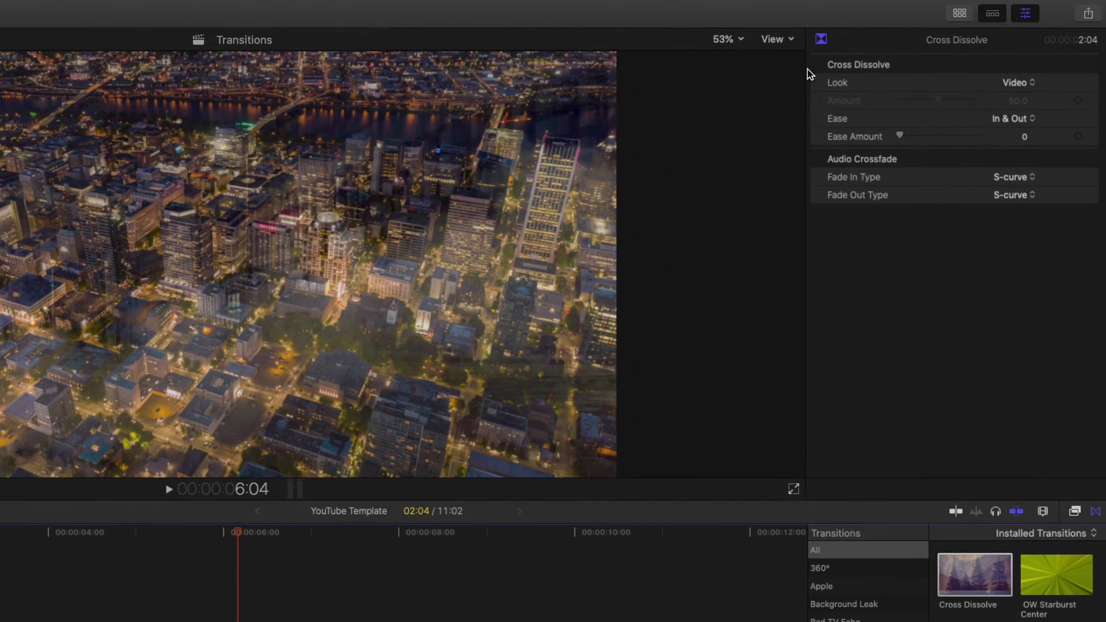
Check the dissolve's Look, Ease and Fade In Type options, keeping Video, In & Out and S-curve, then scrub it
click(1011, 84)
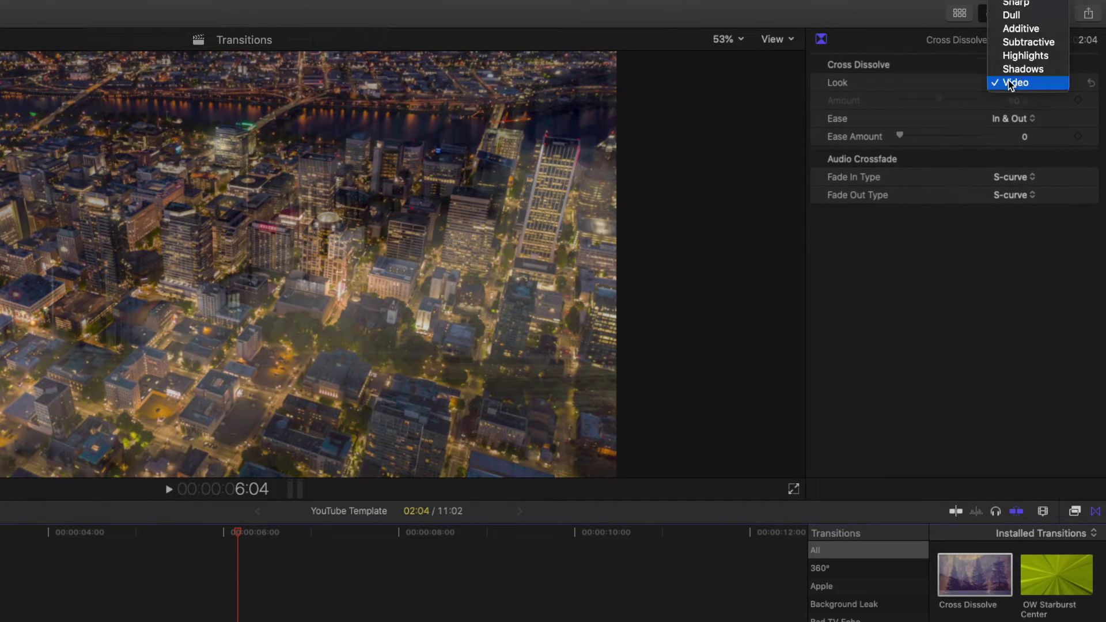
click(1011, 84)
click(1015, 118)
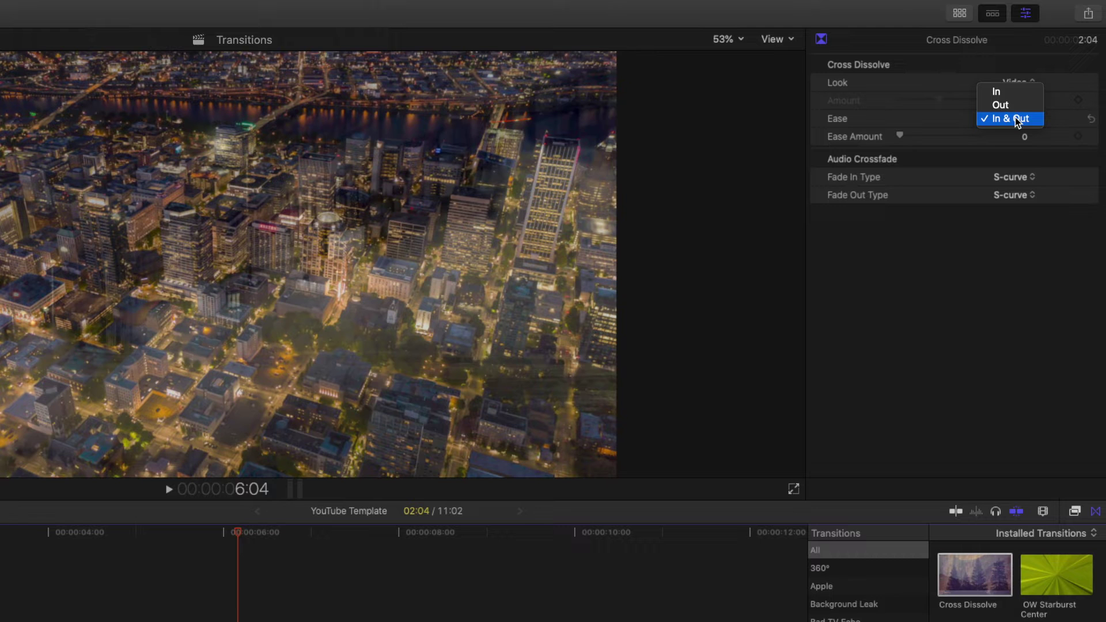
click(1015, 118)
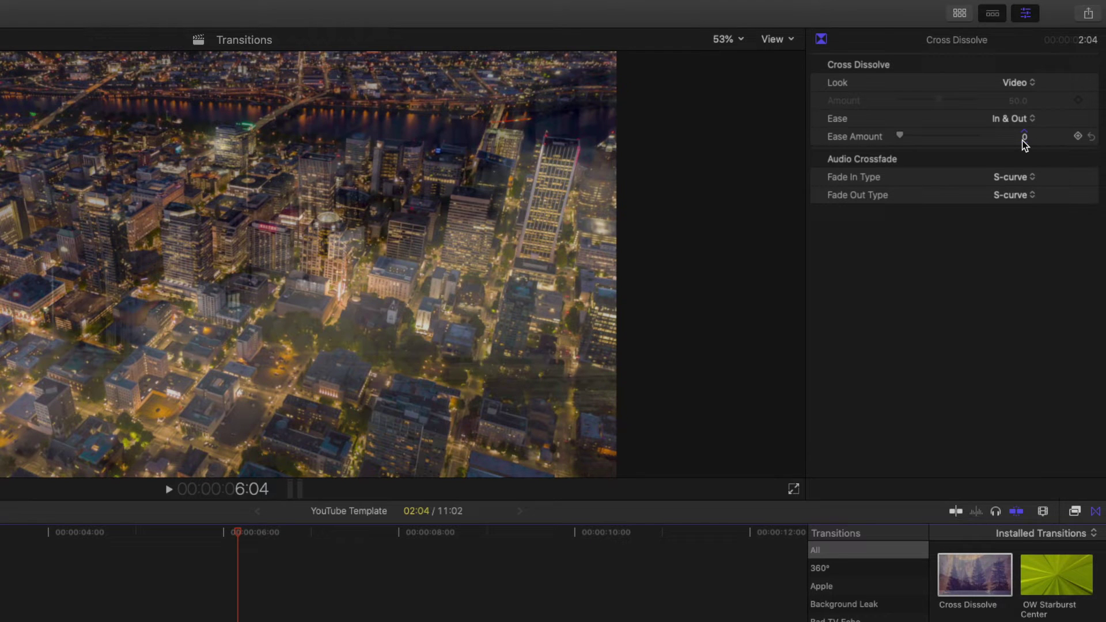
click(1022, 178)
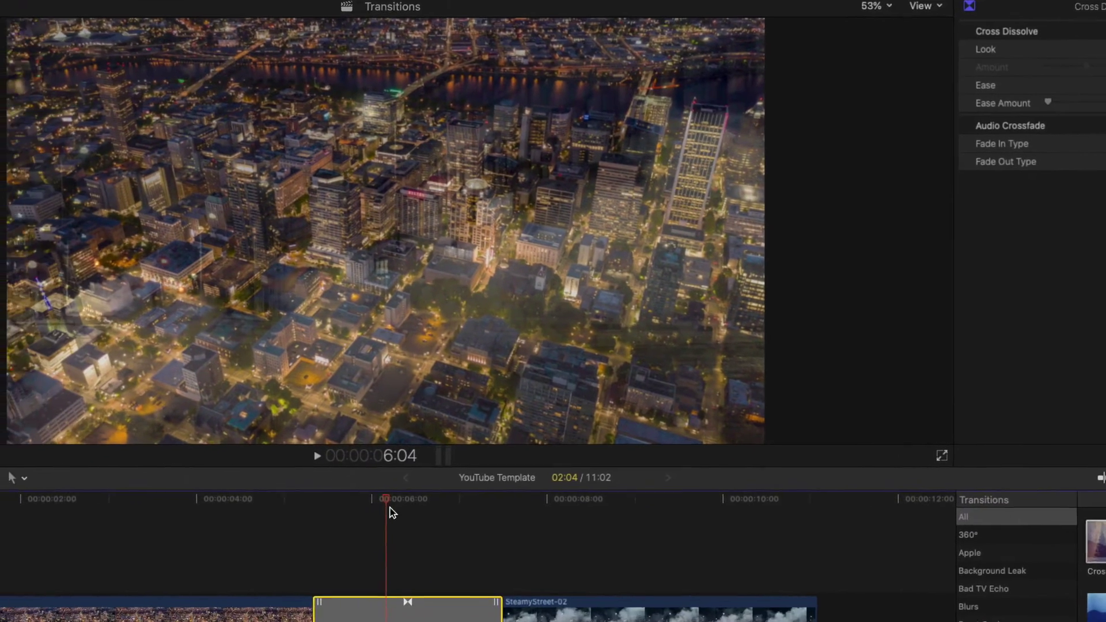
click(239, 536)
drag(452, 489, 608, 478)
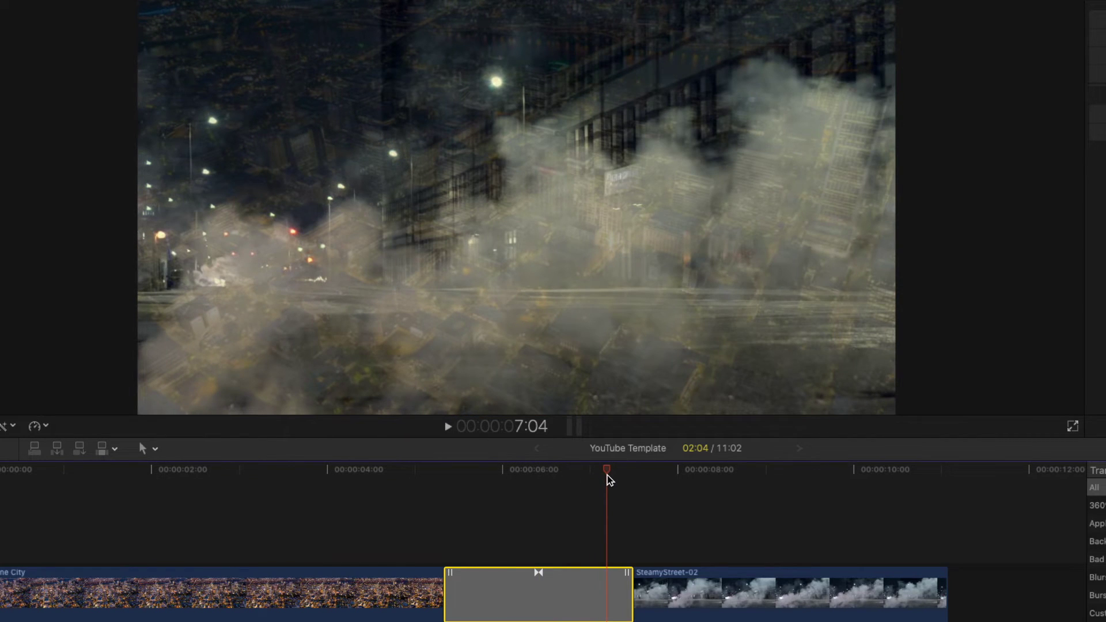
Delete the dissolve, add the default transition with Cmd+T, then delete that one too
key(Delete)
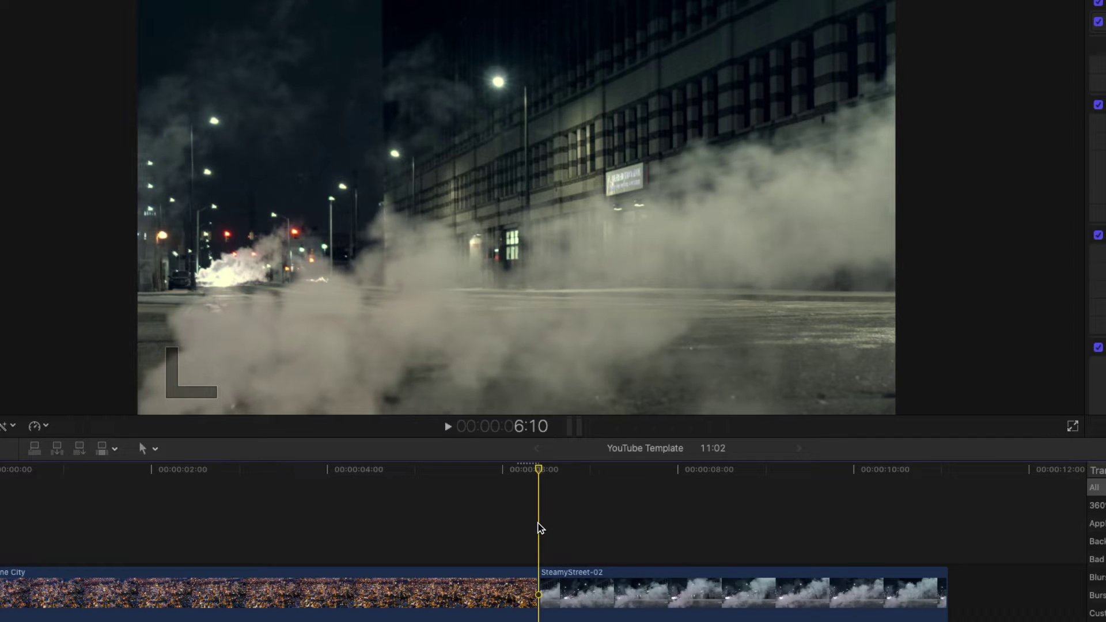
key(super+t)
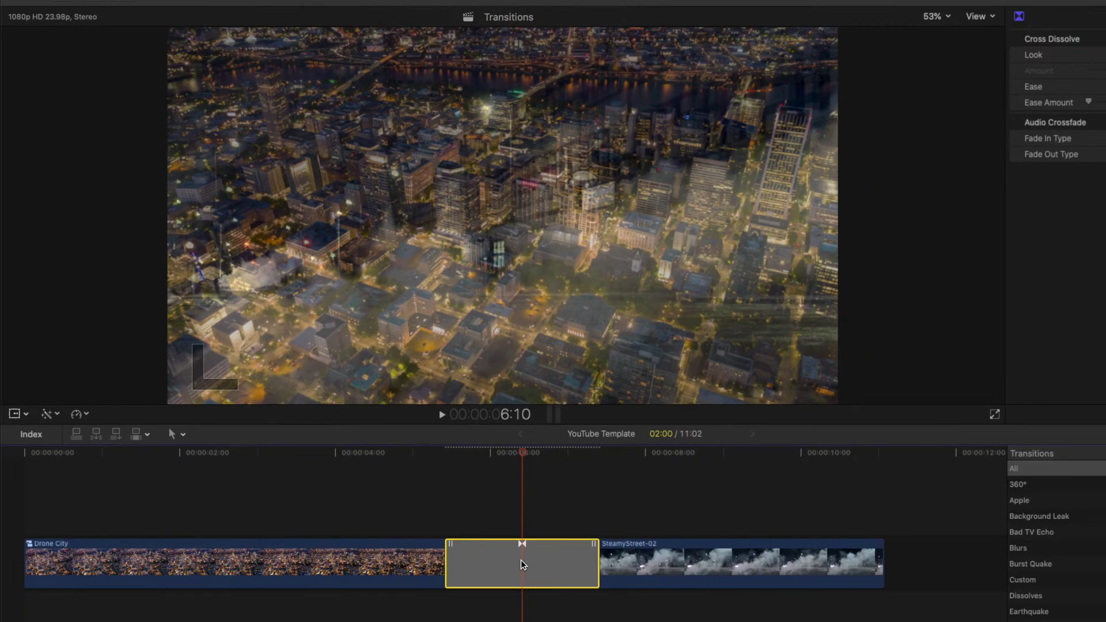
key(Delete)
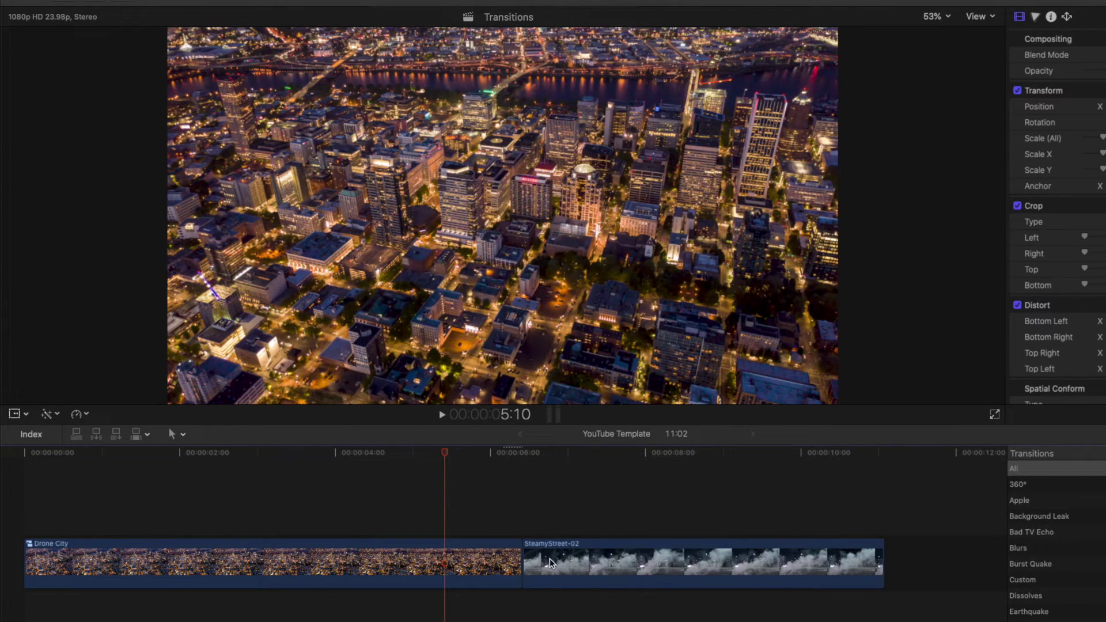
Drag SteamyStreet-02 onto a connected lane below Drone City starting at 5:10, then select Drone City
drag(550, 558, 481, 621)
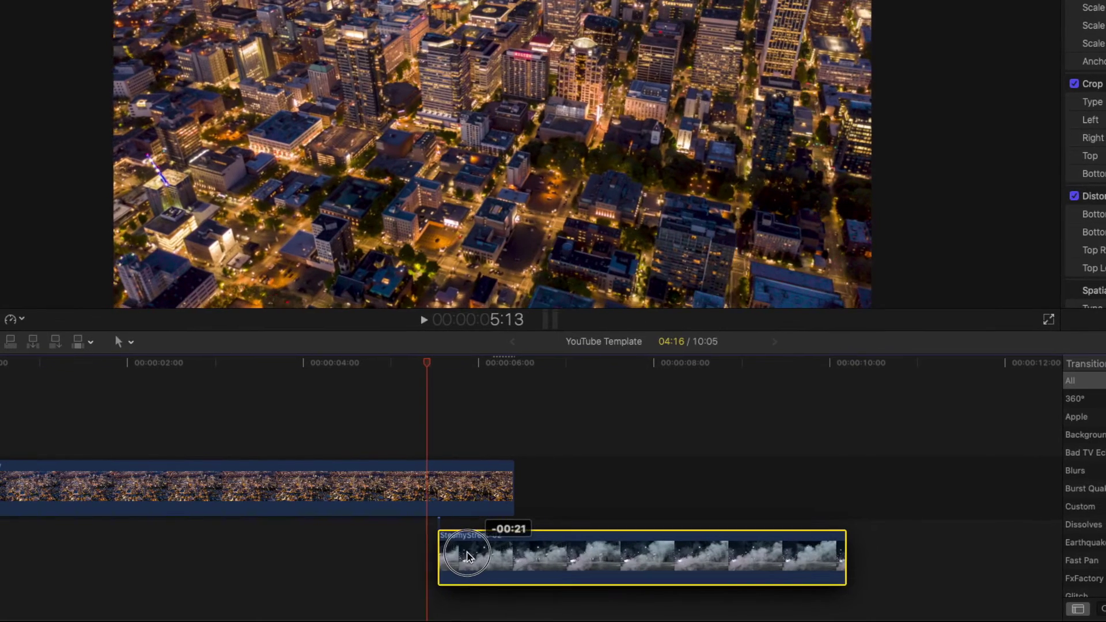
drag(467, 556, 462, 555)
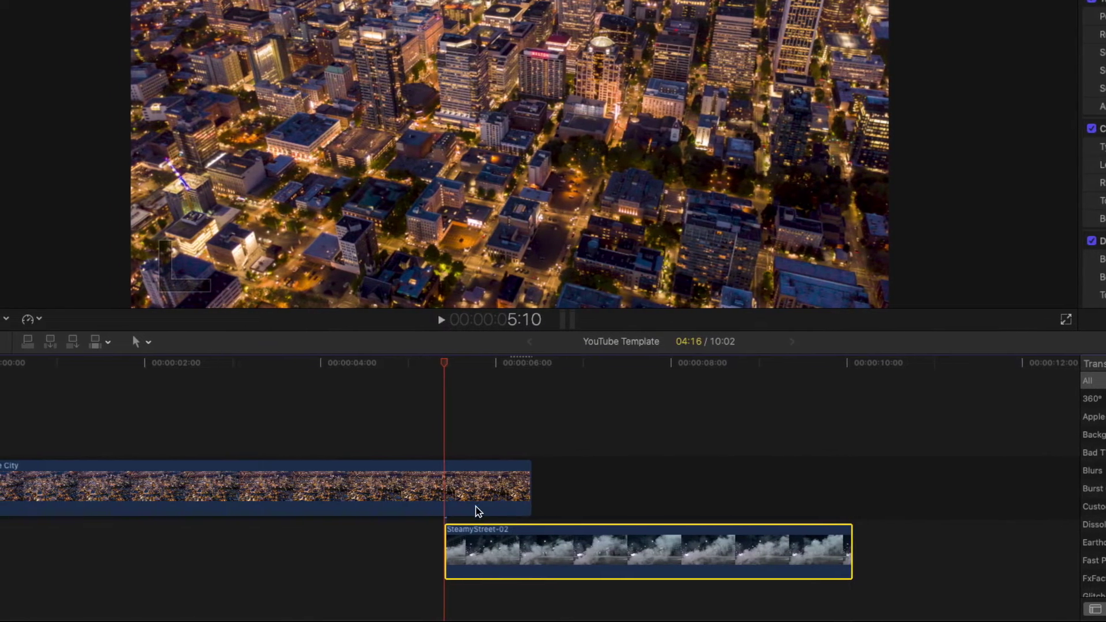
click(474, 489)
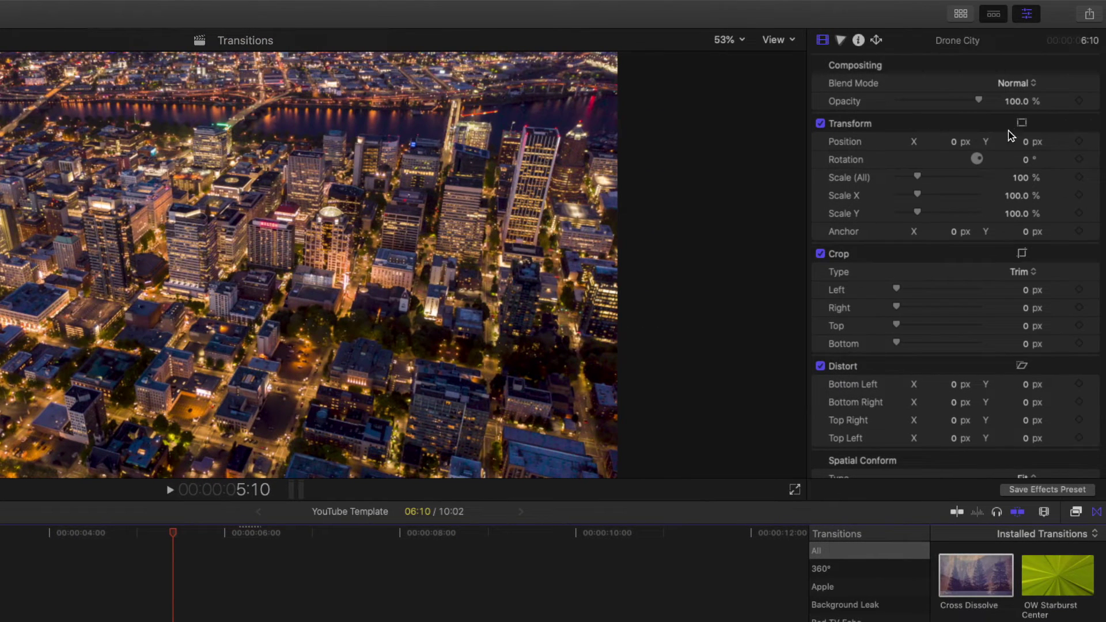
Keyframe Drone City's opacity at 5:10, set it to 43.12 % at 6:10, and play the fade
click(1080, 102)
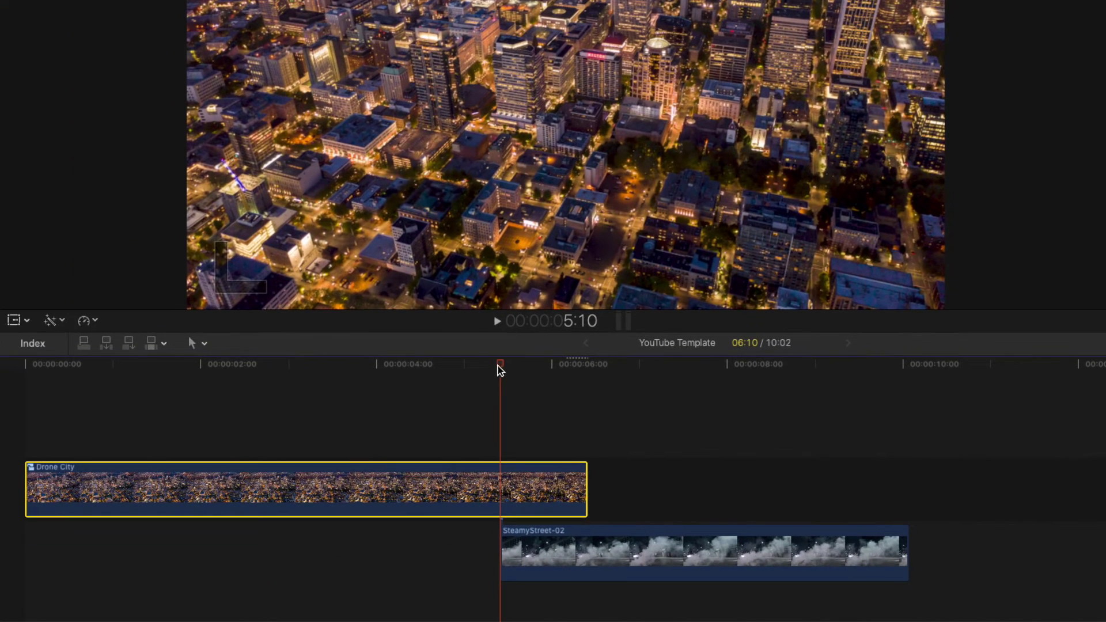
drag(499, 366, 588, 364)
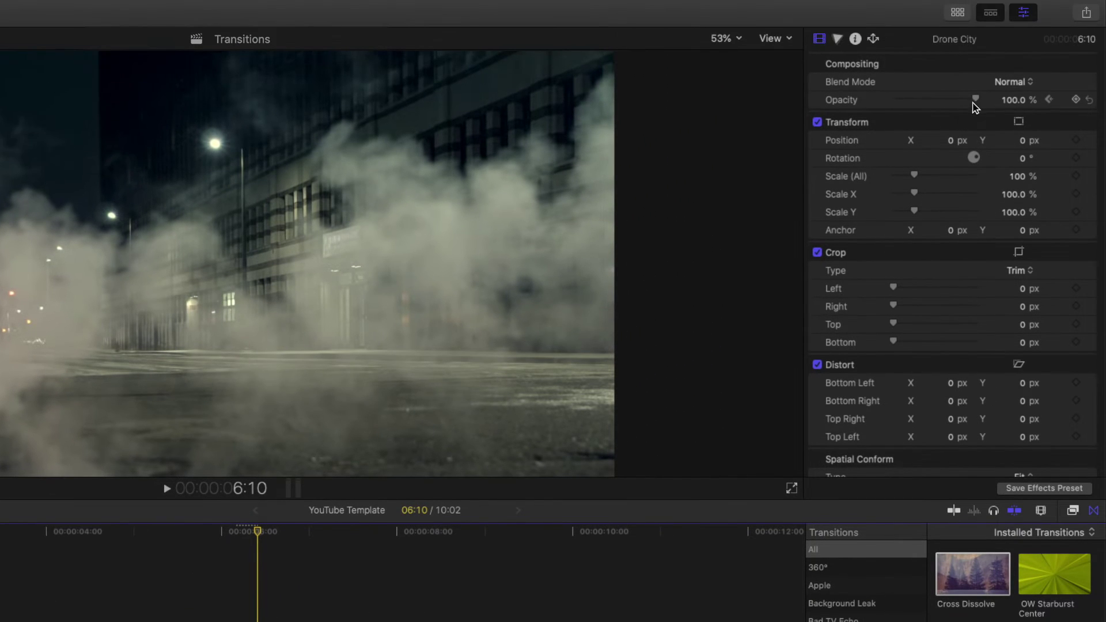
drag(974, 104, 891, 102)
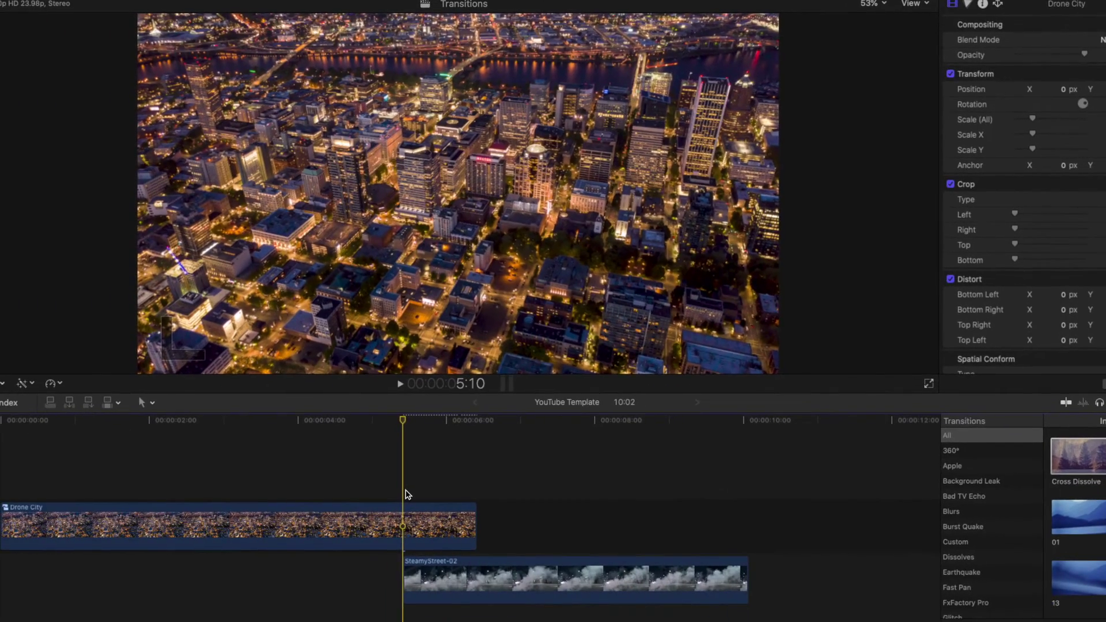
key(space)
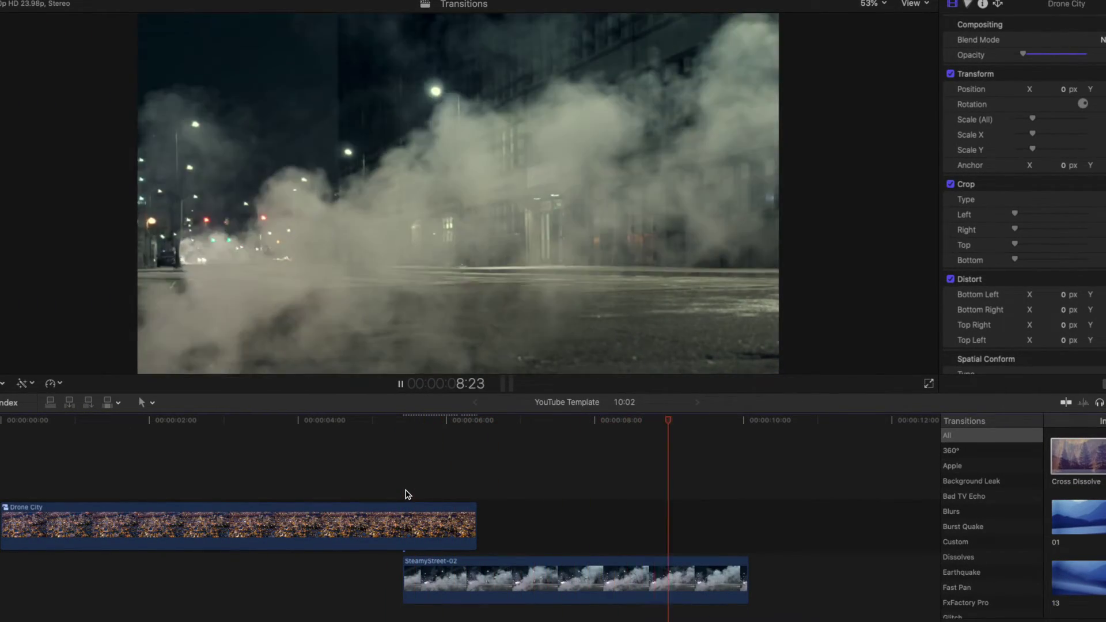
key(space)
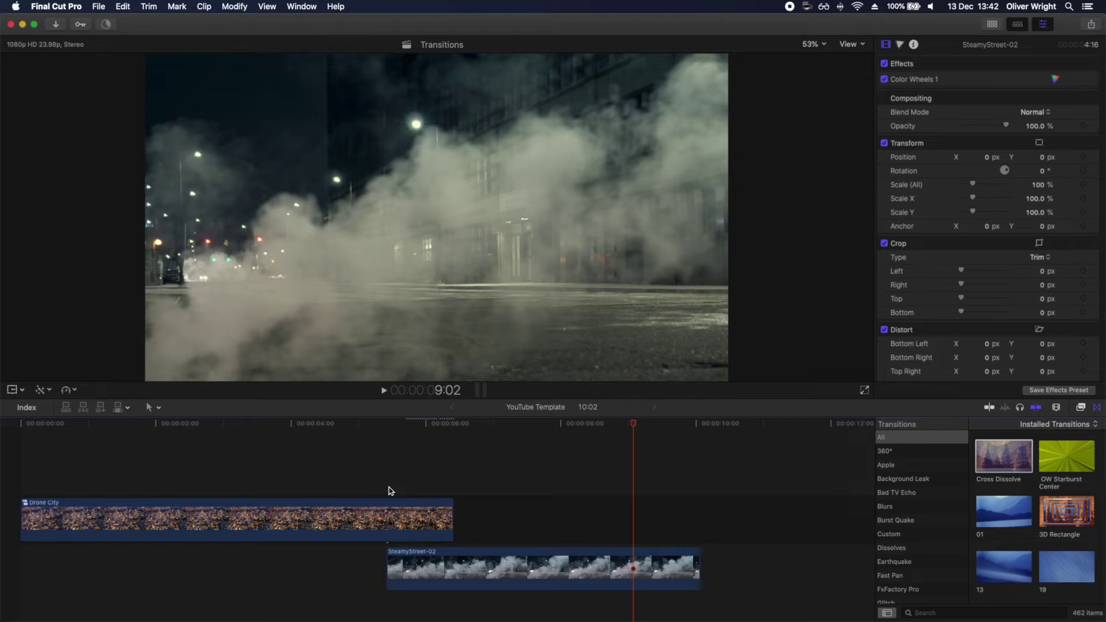
Drop the connected SteamyStreet-02 clip into the primary storyline right after Drone City
drag(416, 567, 482, 514)
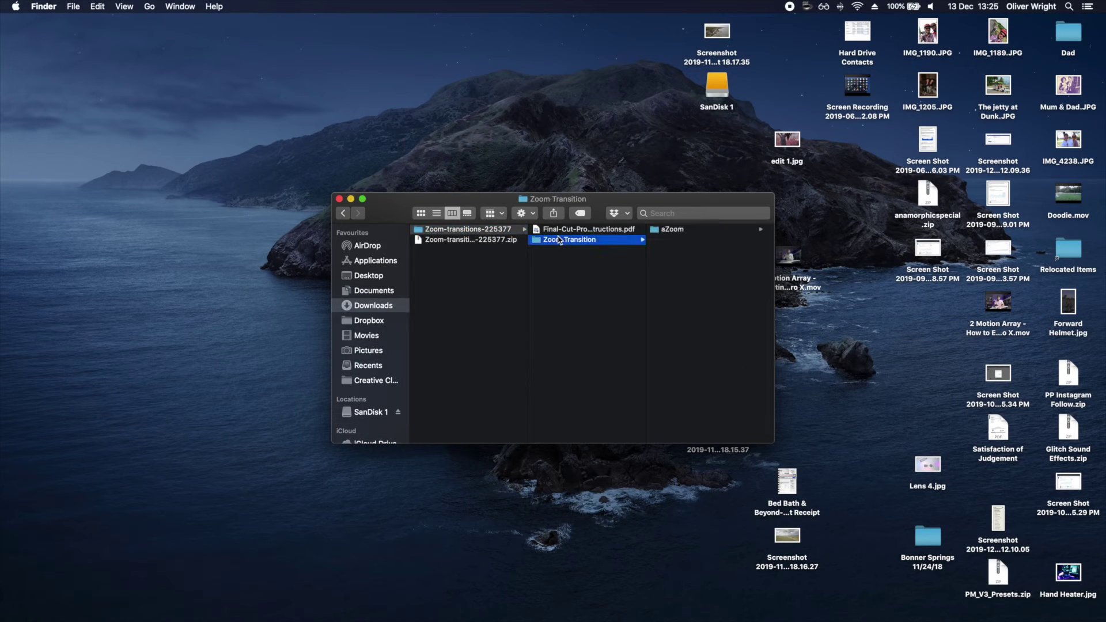
Copy the Zoom Transition folder and paste it into Movies › Motion Templates › Transitions
right_click(559, 239)
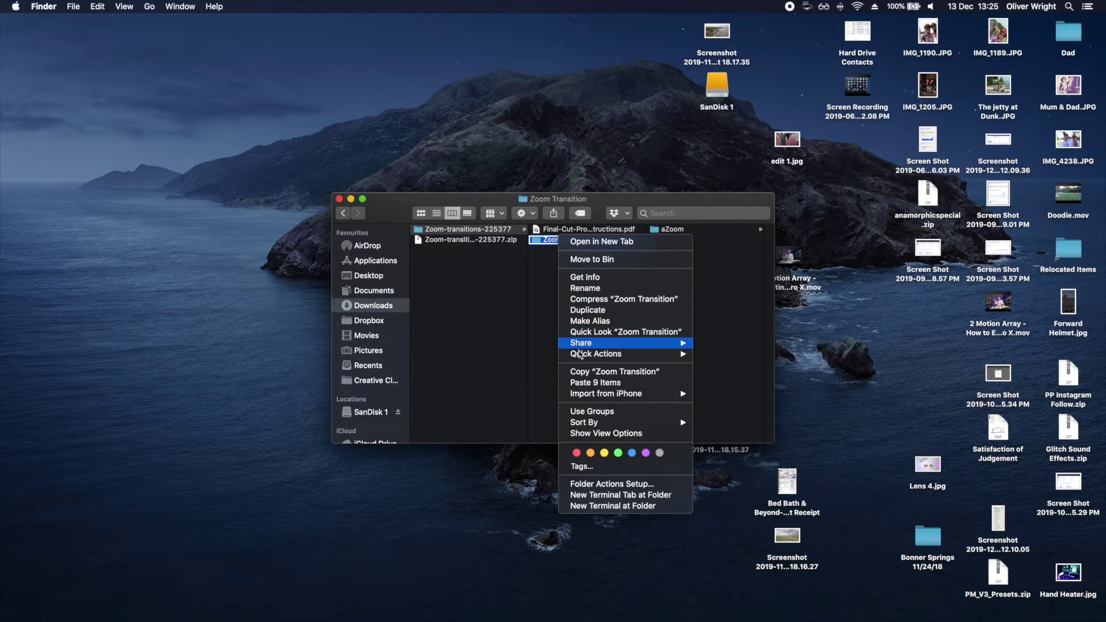
click(580, 373)
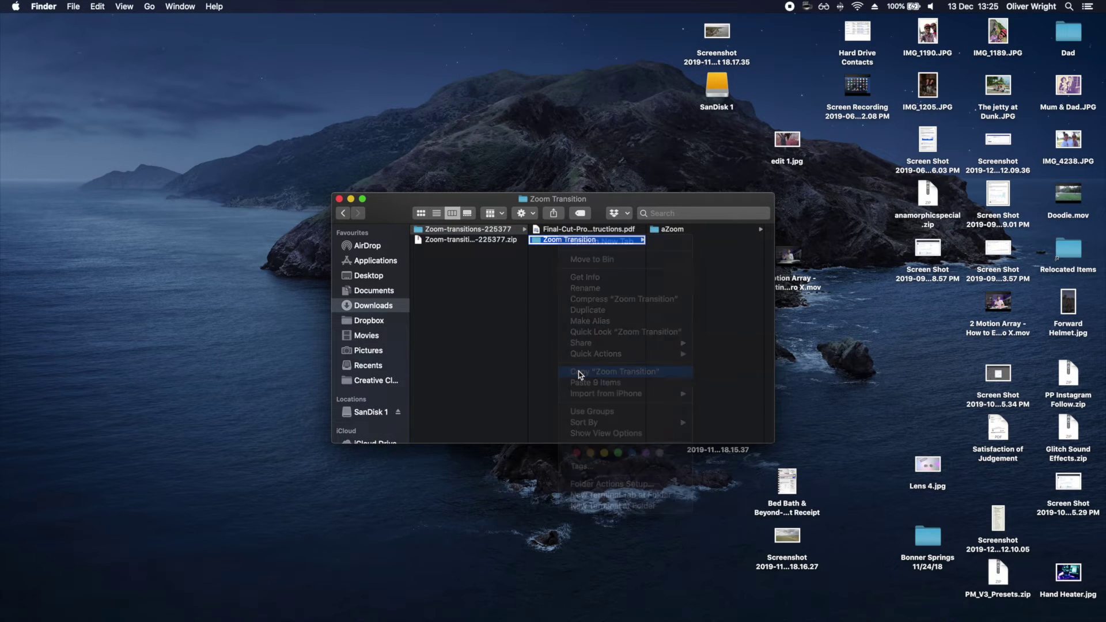
click(381, 336)
click(423, 323)
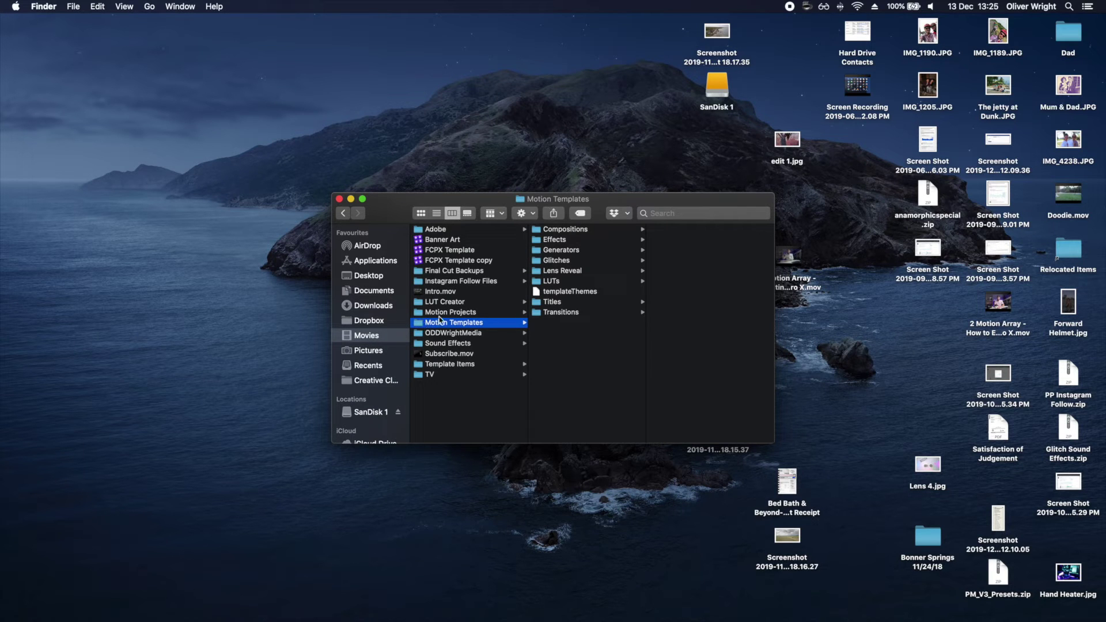
click(552, 313)
right_click(613, 316)
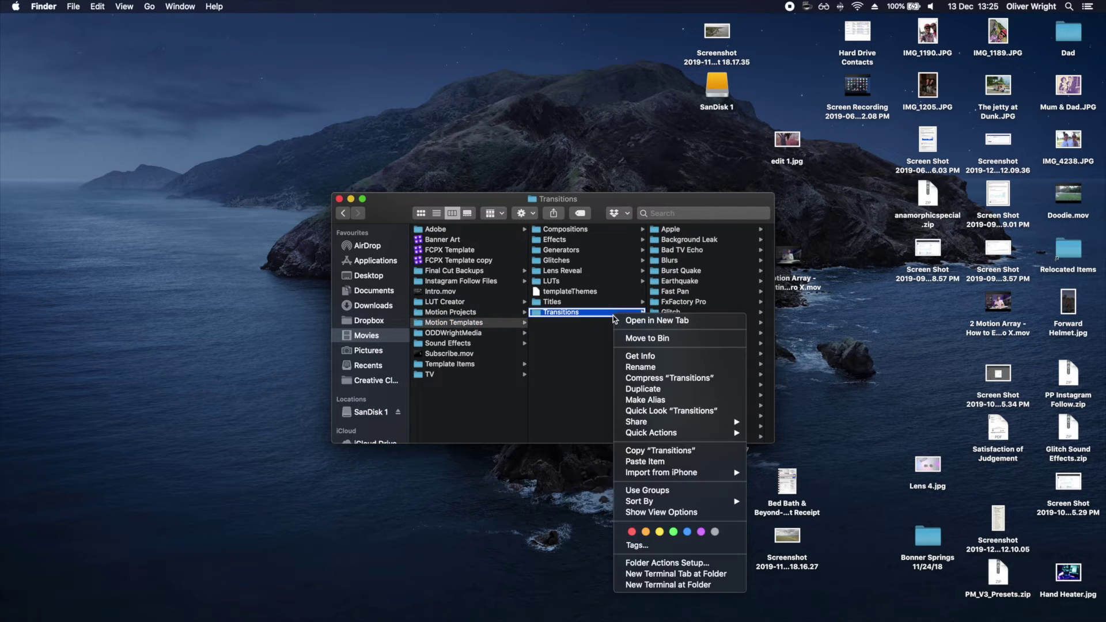
click(631, 469)
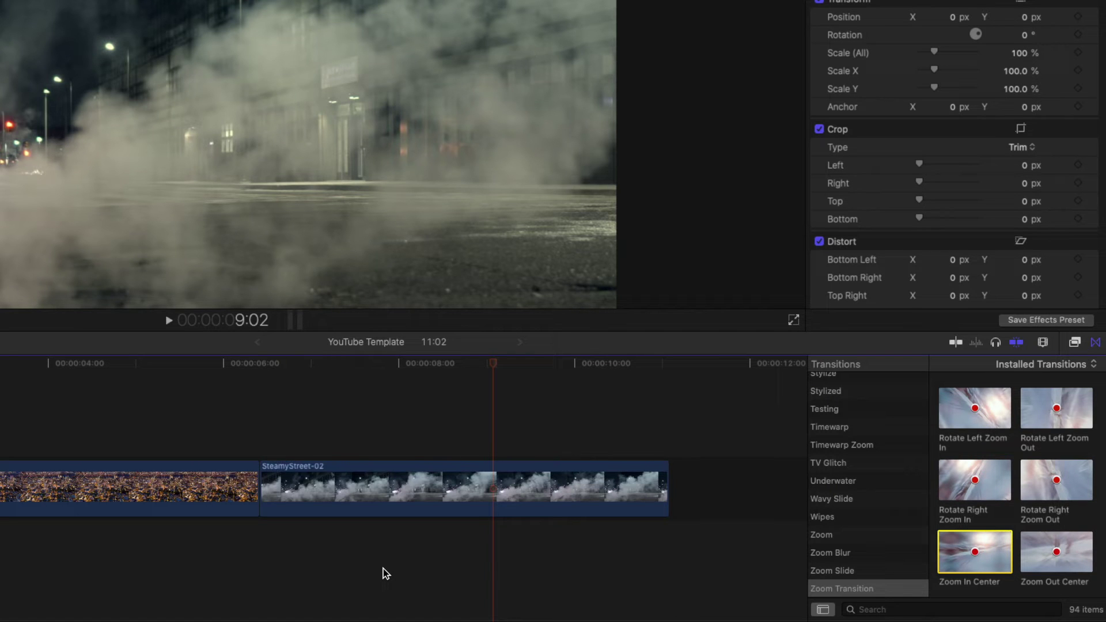
Apply Zoom In Center to the Drone City/SteamyStreet-02 cut, remove it, and play across the plain cut
drag(964, 567, 247, 494)
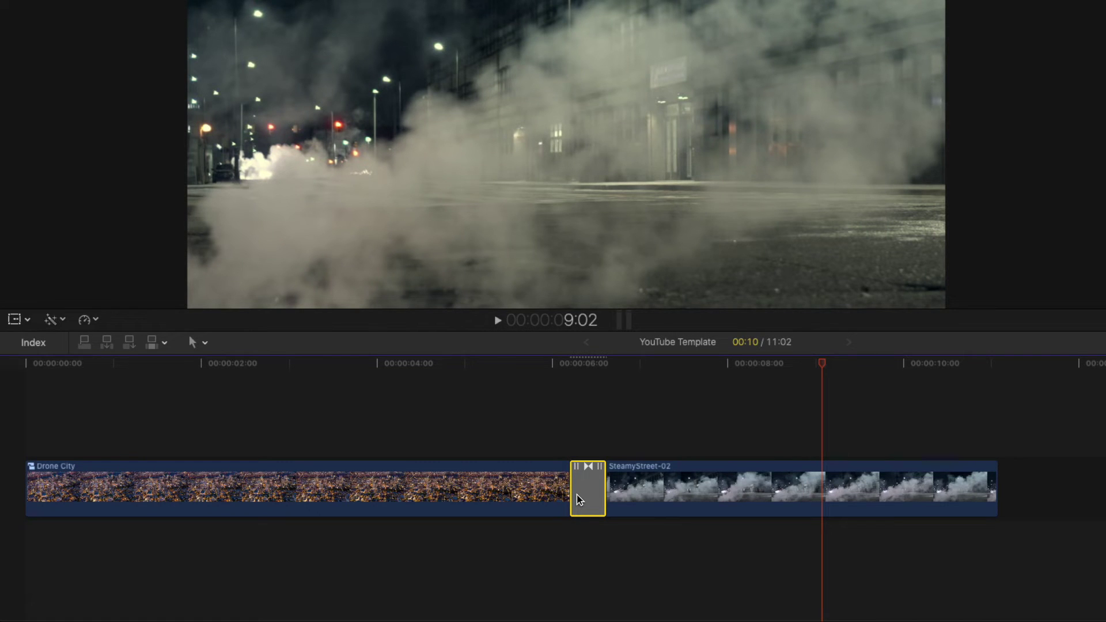
key(Delete)
click(433, 427)
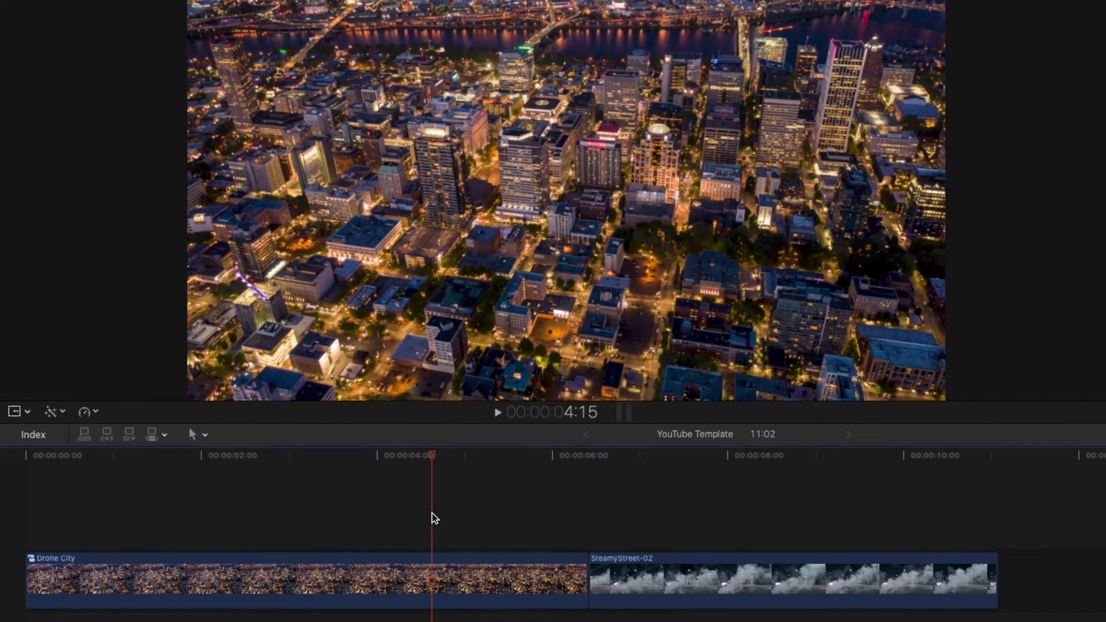
key(space)
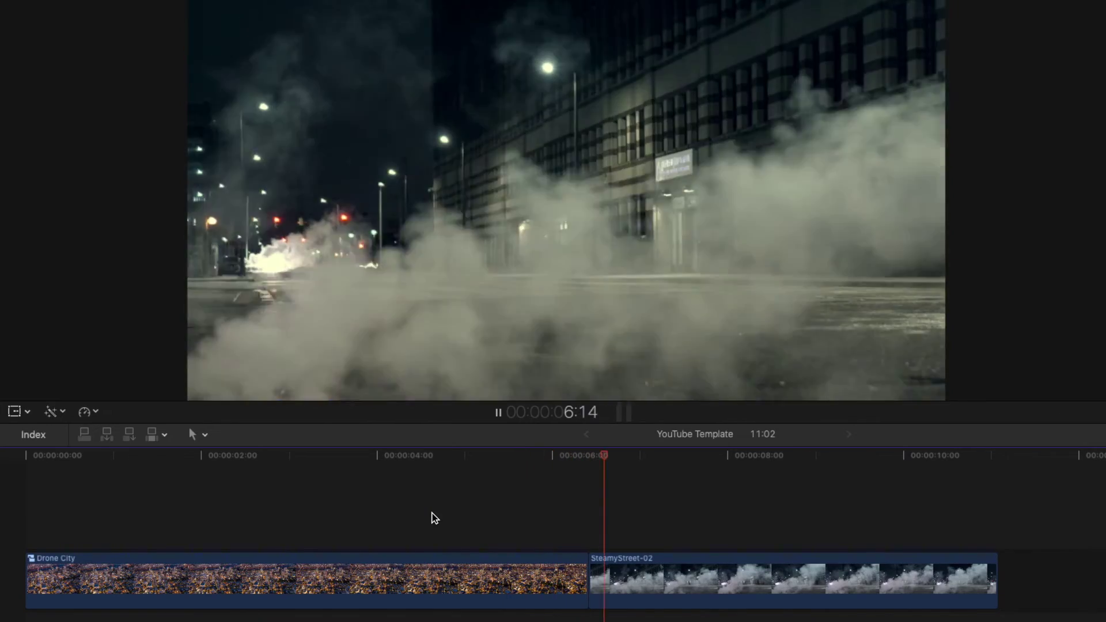
Scrub from 5:14 into SteamyStreet-02, then apply Zoom In Center to the cut again
click(516, 494)
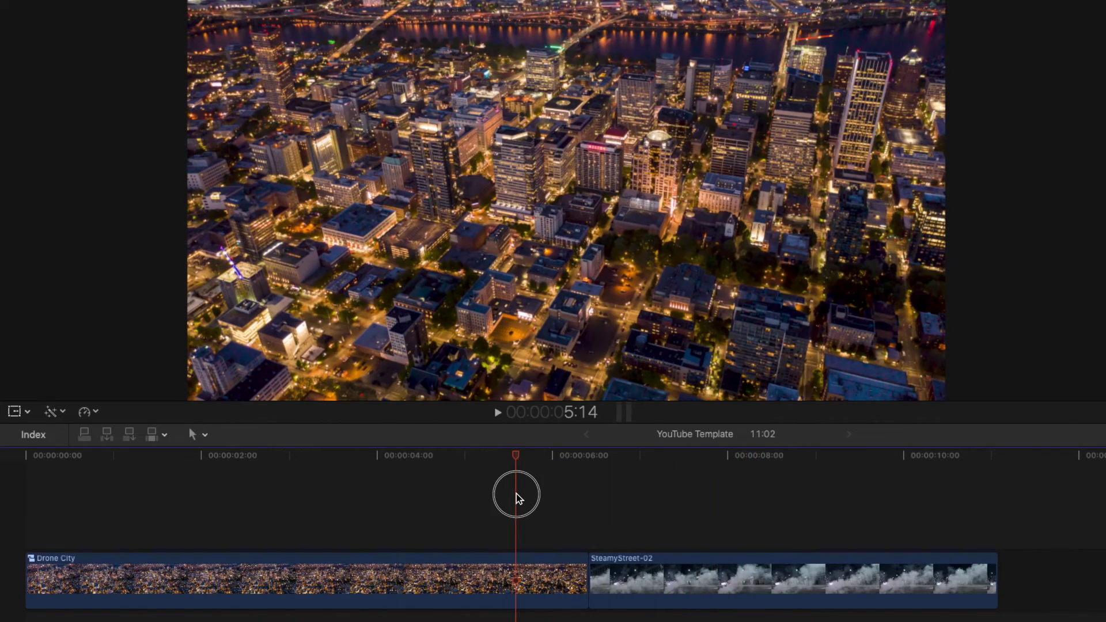
drag(516, 495, 620, 512)
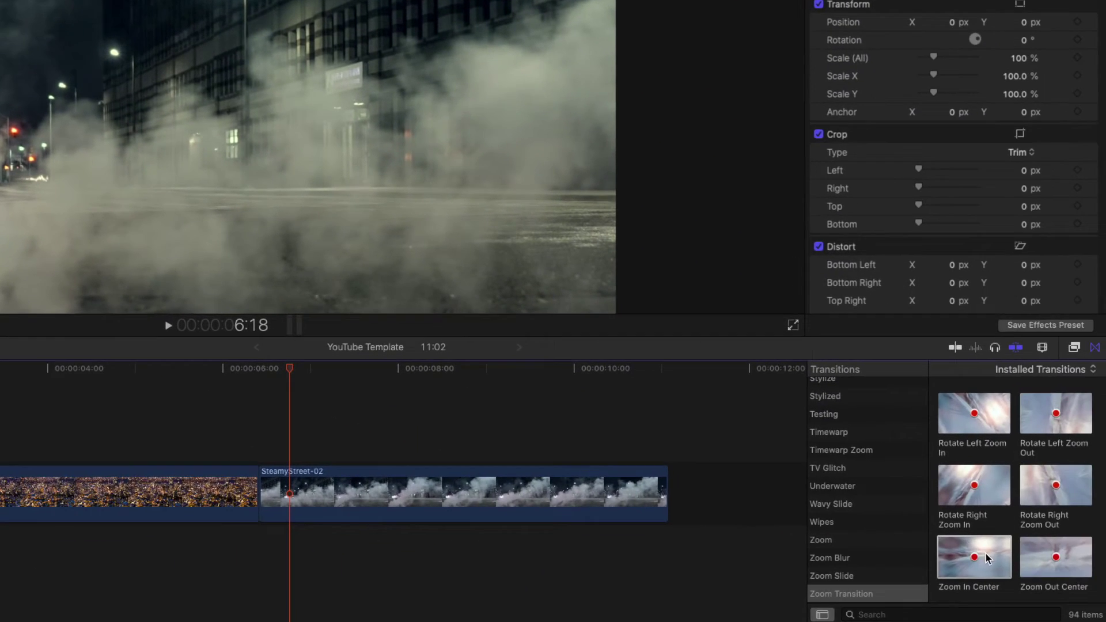
click(986, 558)
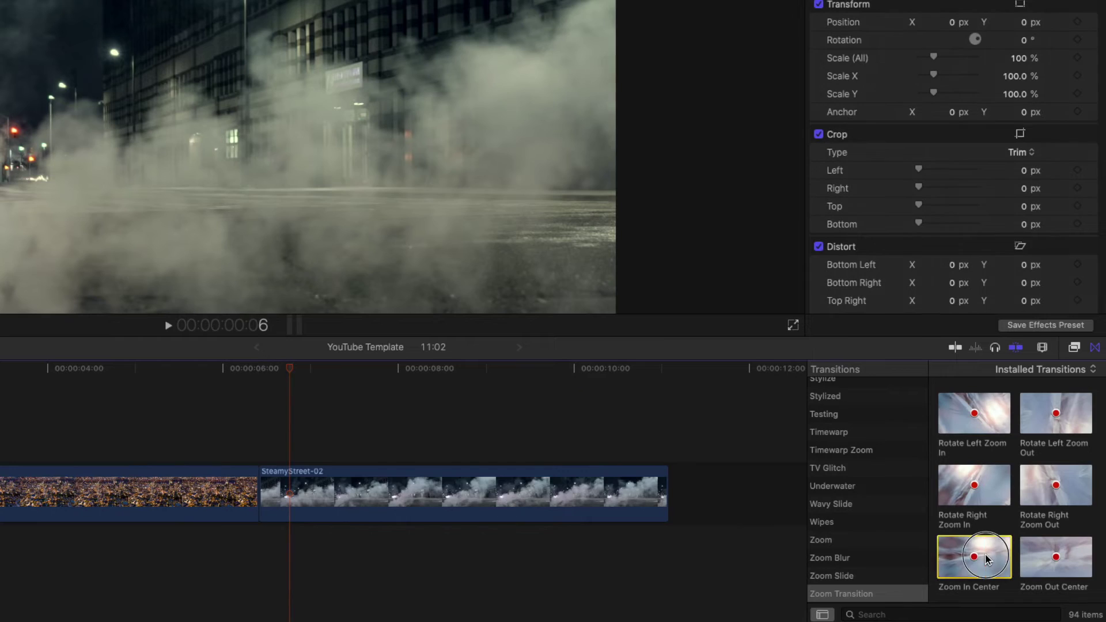
drag(986, 558, 271, 494)
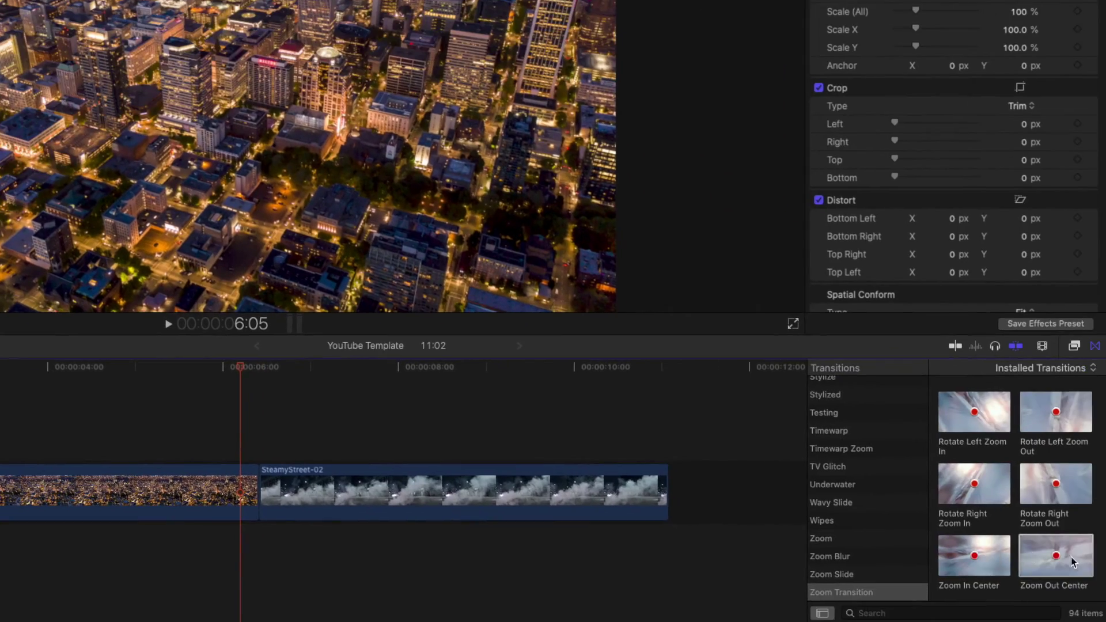
Preview Zoom Out Center between Drone City and SteamyStreet-02, then undo it
drag(1073, 562, 258, 493)
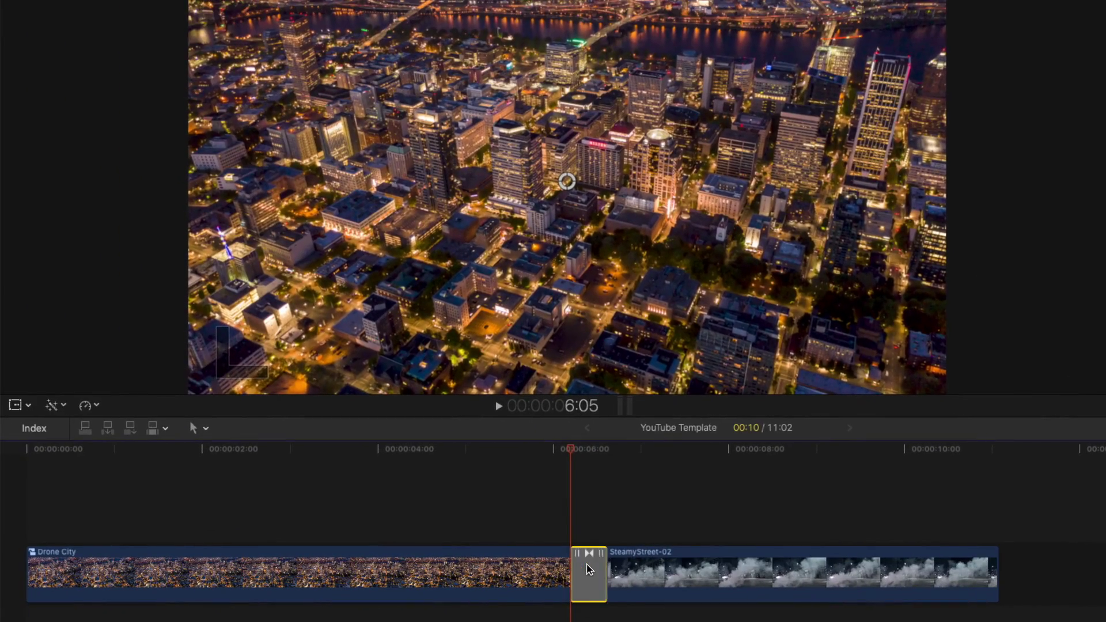
click(509, 522)
key(space)
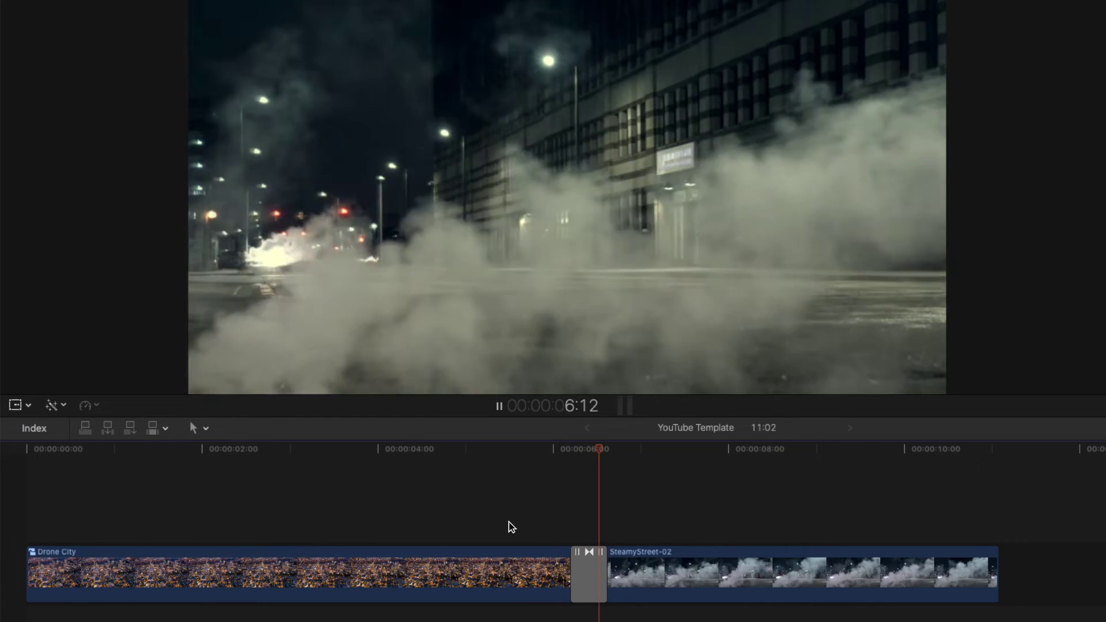
key(space)
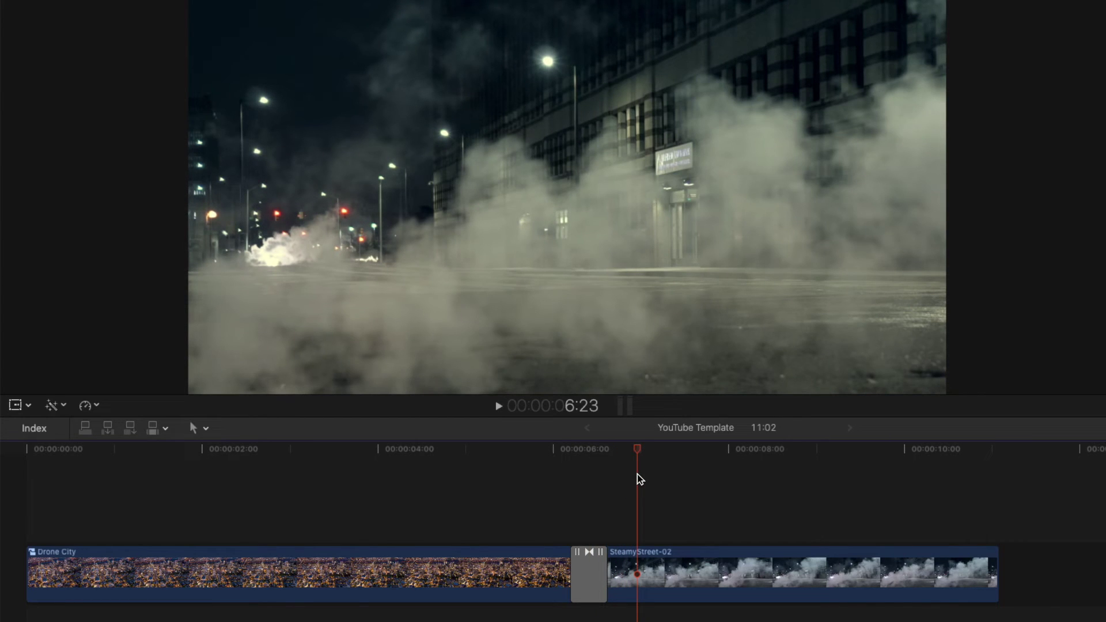
key(super+z)
Move SteamyStreet-02 before Drone City, add Zoom Out Center at the cut, and play it
drag(660, 579, 6, 588)
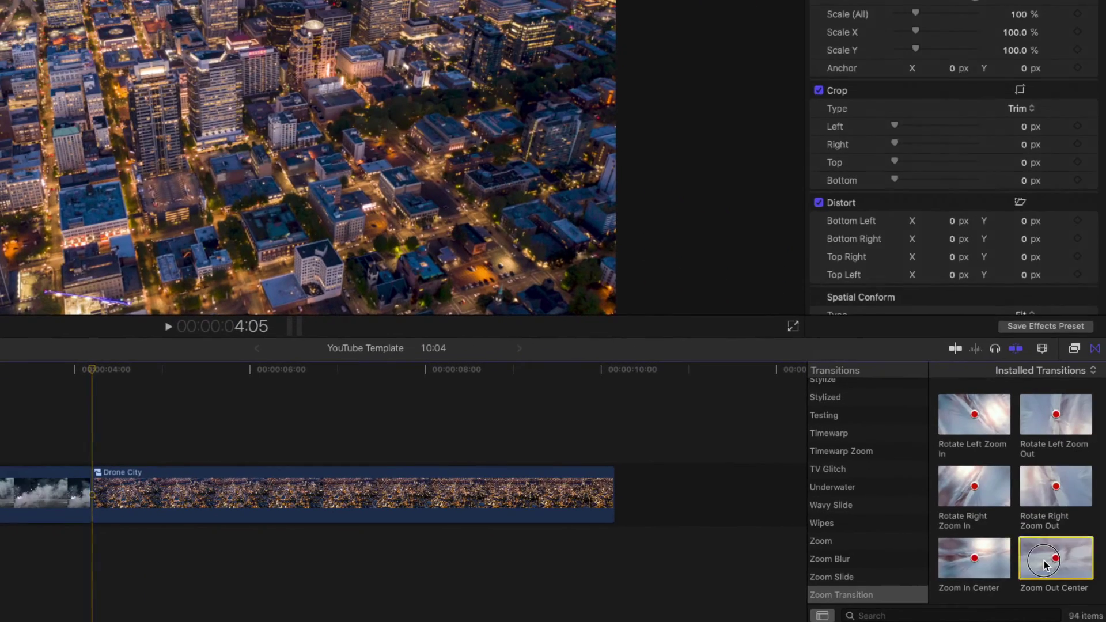
drag(1044, 563, 95, 495)
key(space)
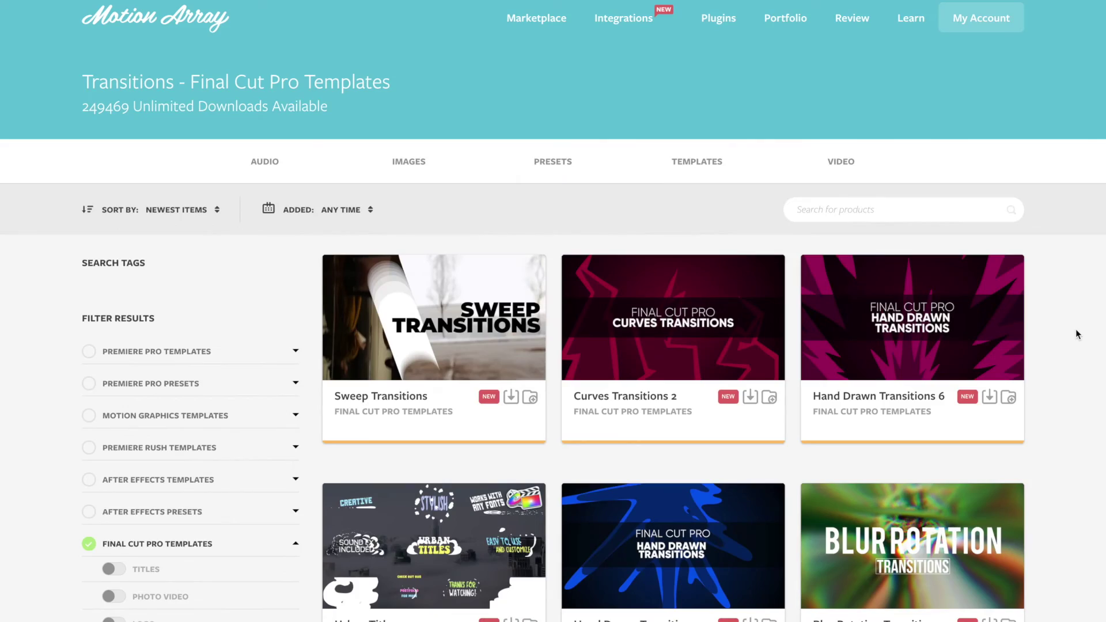
Scroll through Motion Array's Final Cut Pro transition packs, e.g. Blur Rotation and Bounce Zoom
scroll(1076, 334, down, 4)
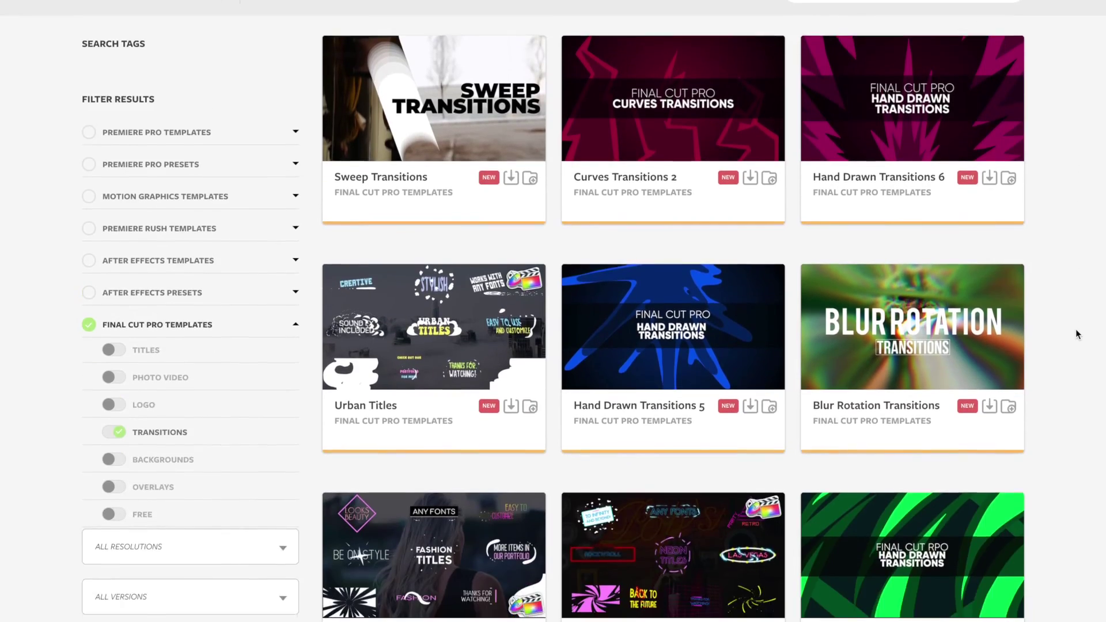
scroll(1075, 334, down, 1)
scroll(1076, 328, down, 2)
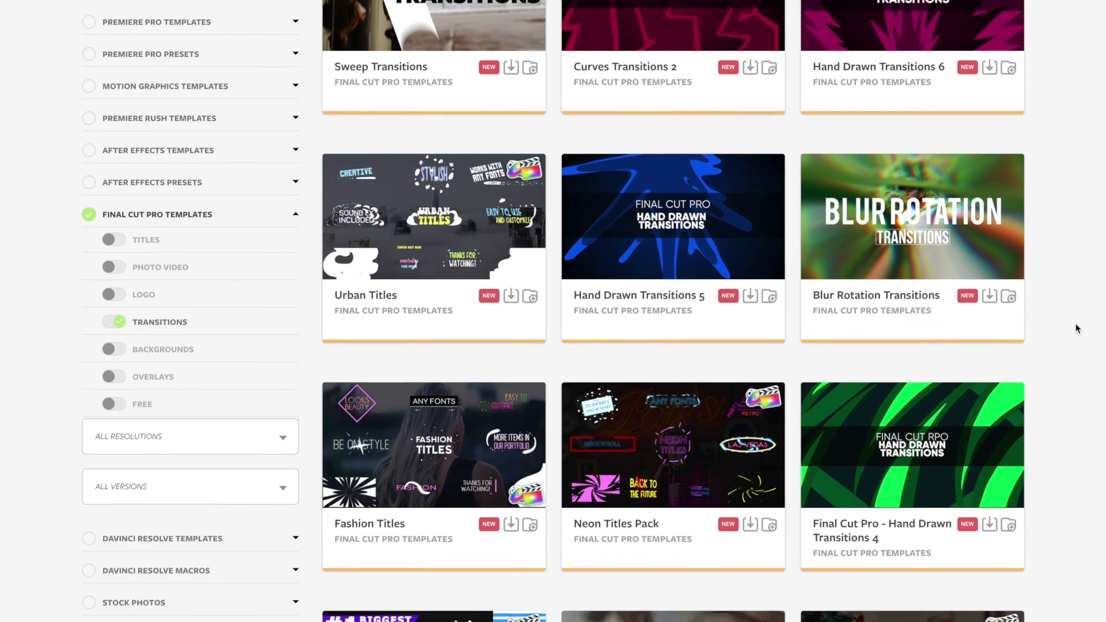
scroll(1076, 329, down, 4)
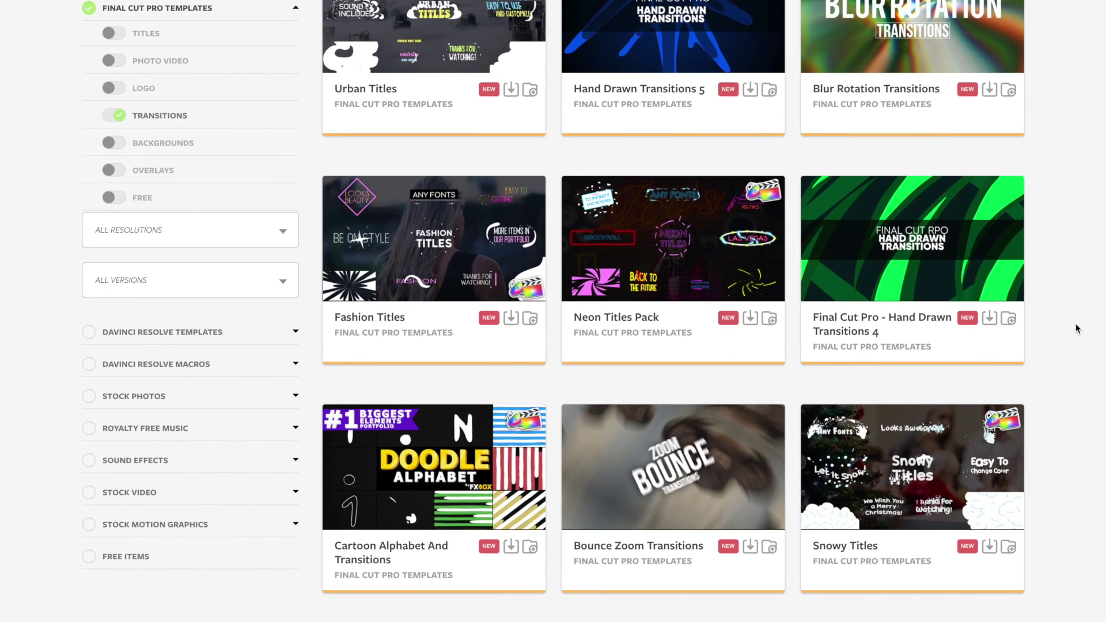